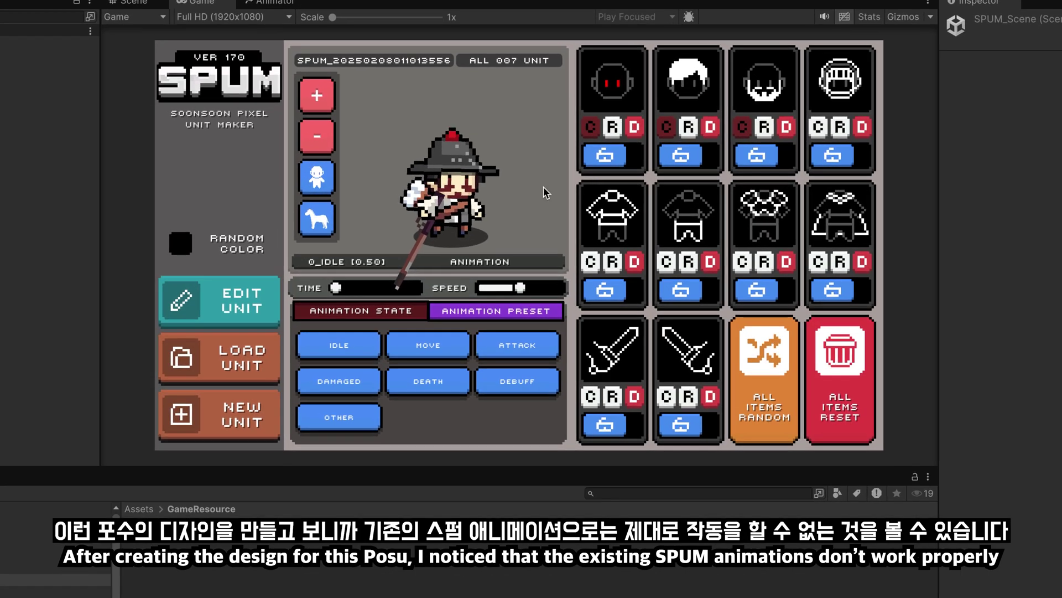
# Preview the gun soldier's IDLE then MOVE clips and bring up the Weapons panel
pyautogui.click(365, 344)
pyautogui.click(427, 344)
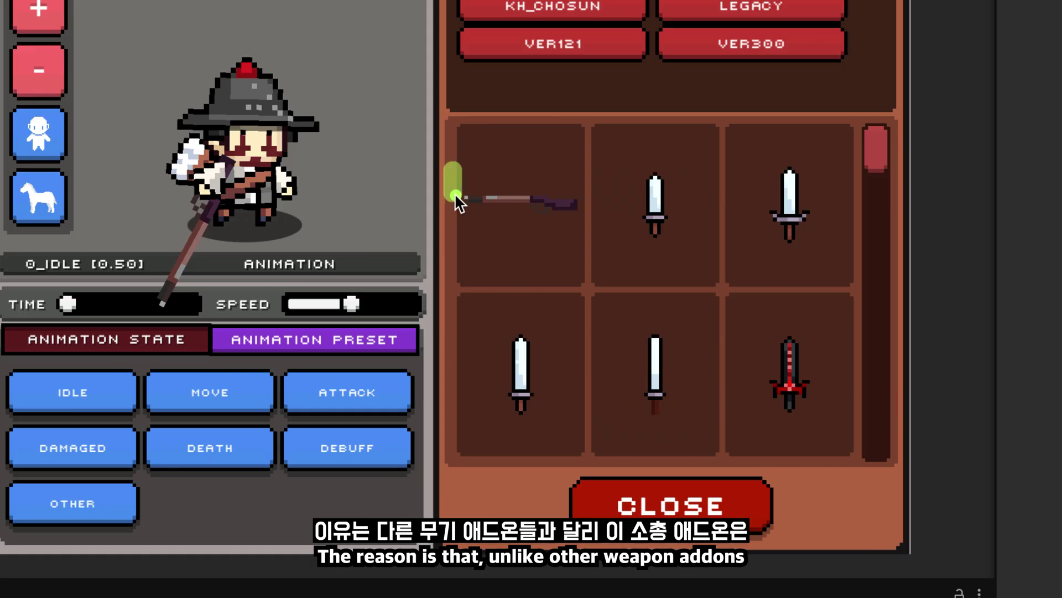
pyautogui.moveTo(454, 193); pyautogui.dragTo(585, 225)
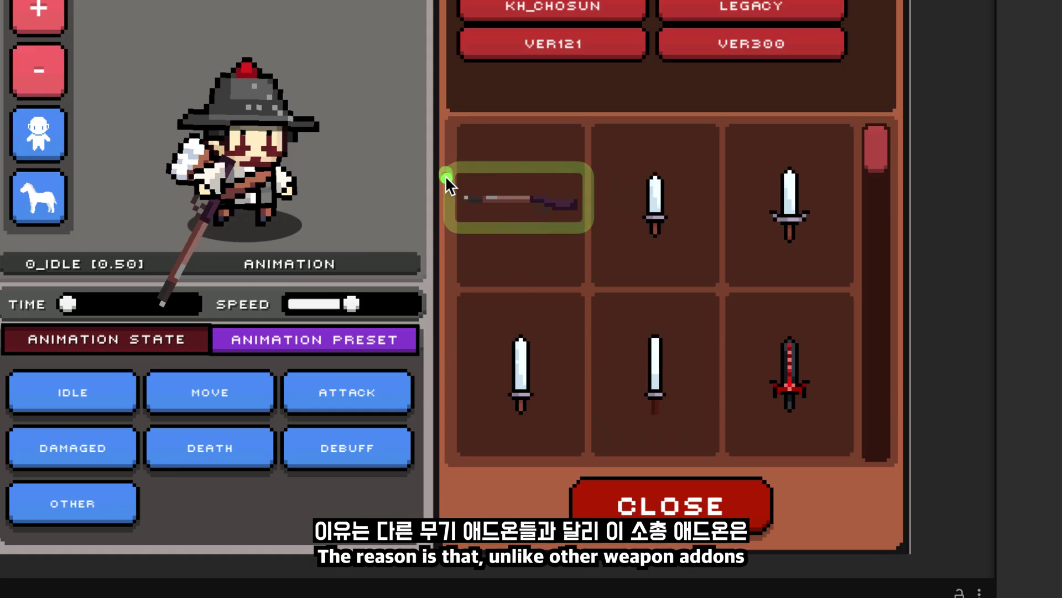
pyautogui.moveTo(450, 186); pyautogui.dragTo(578, 240)
pyautogui.moveTo(448, 175); pyautogui.dragTo(596, 226)
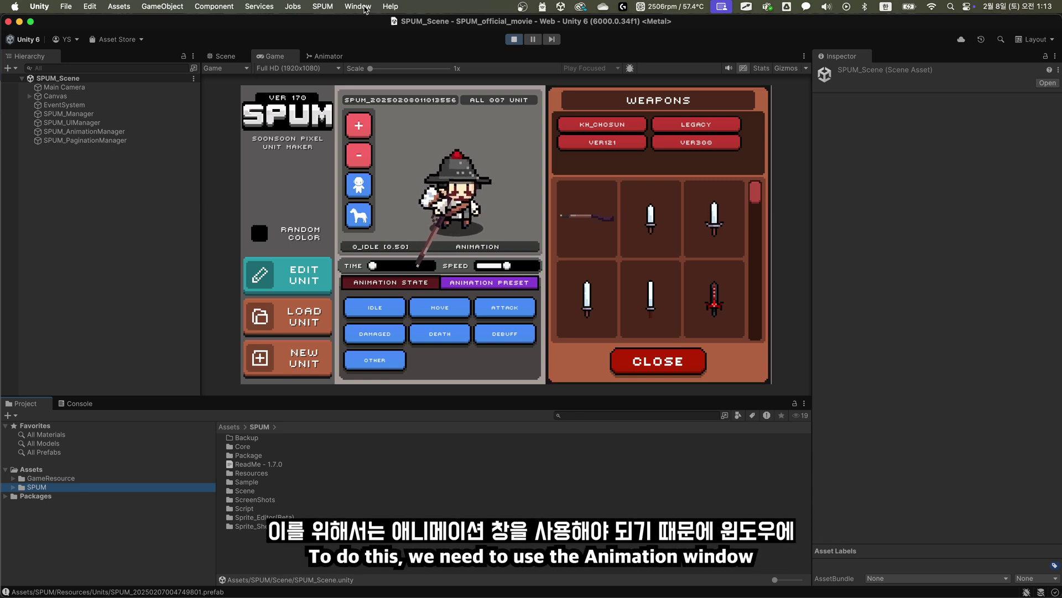
# Open the Animation window from Window > Animation and reposition it as a floating window
pyautogui.click(358, 7)
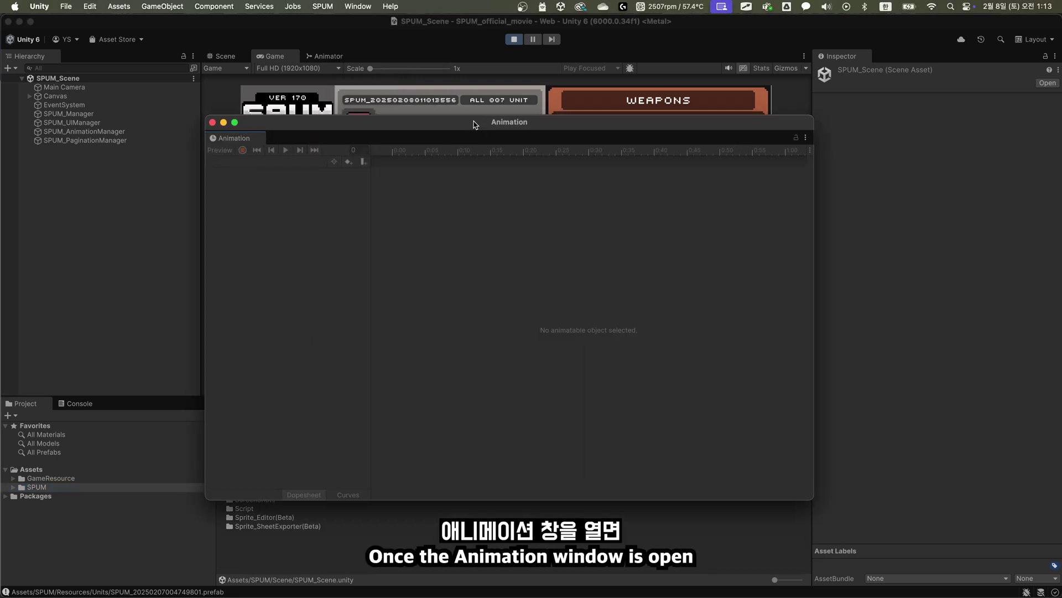
pyautogui.moveTo(471, 126); pyautogui.dragTo(482, 137)
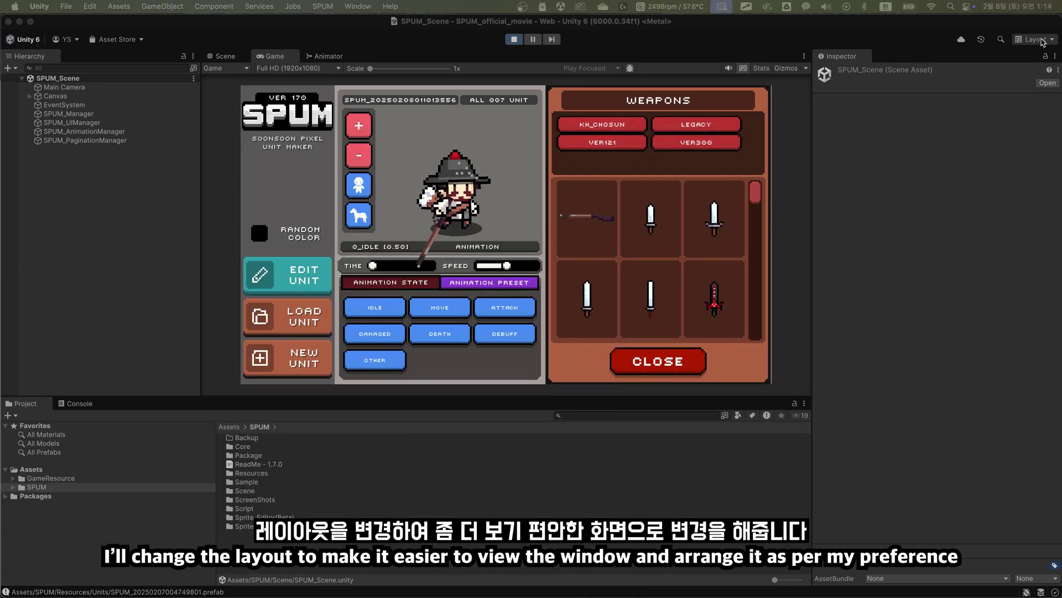
# Apply the 2 by 3 layout, dock Project below Hierarchy, and resize Project and Inspector
pyautogui.click(1037, 39)
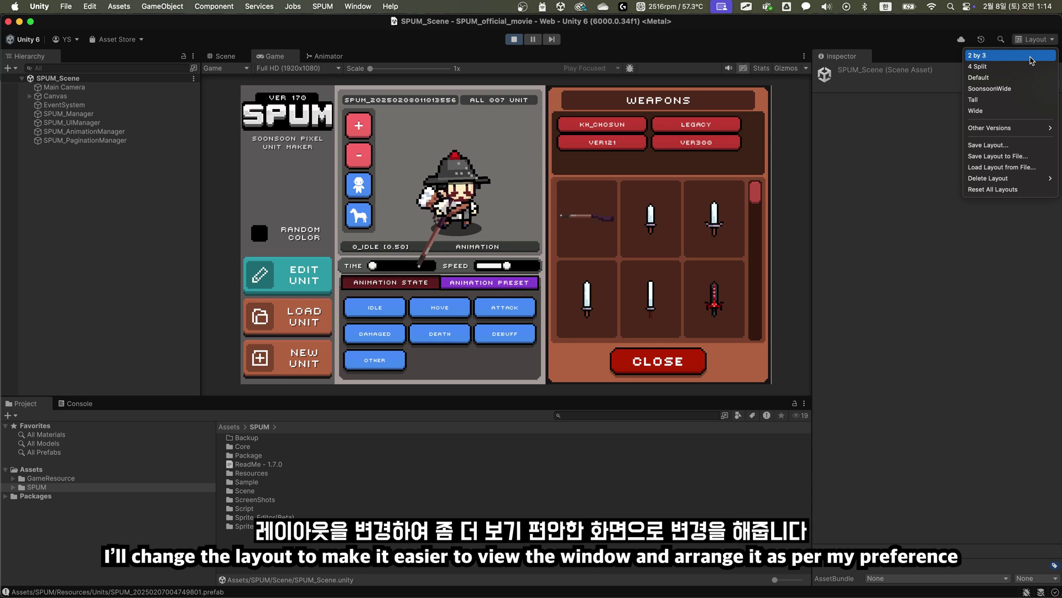
pyautogui.click(1032, 57)
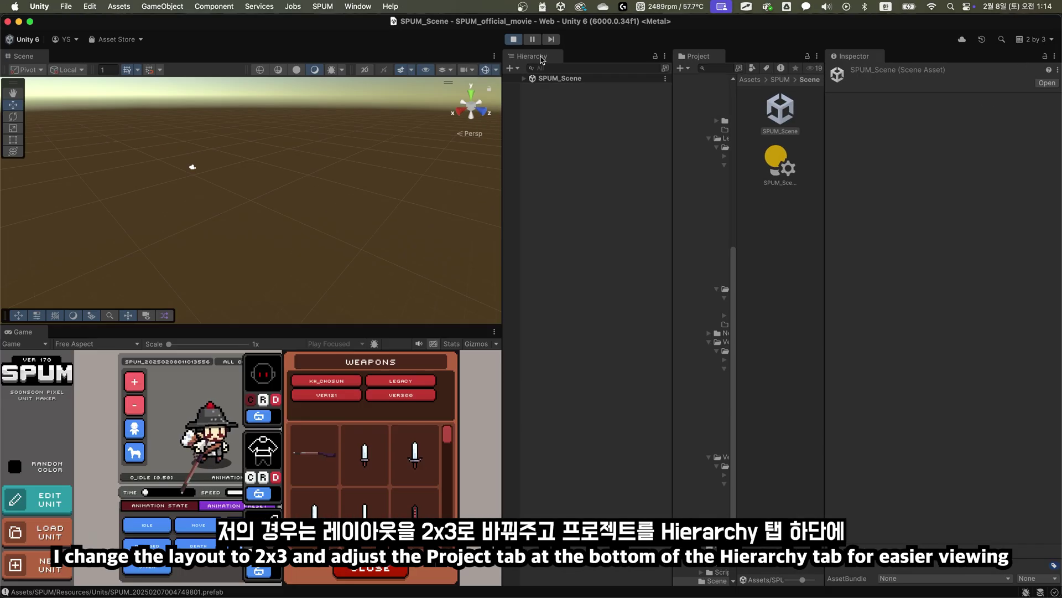
pyautogui.moveTo(699, 56); pyautogui.dragTo(573, 449)
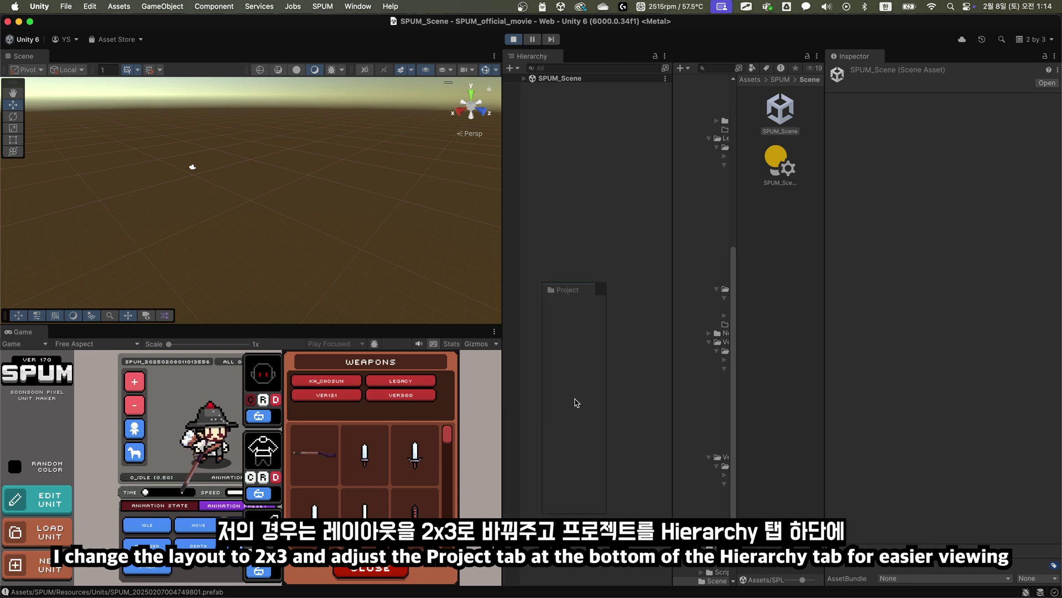
pyautogui.moveTo(581, 414); pyautogui.dragTo(582, 324)
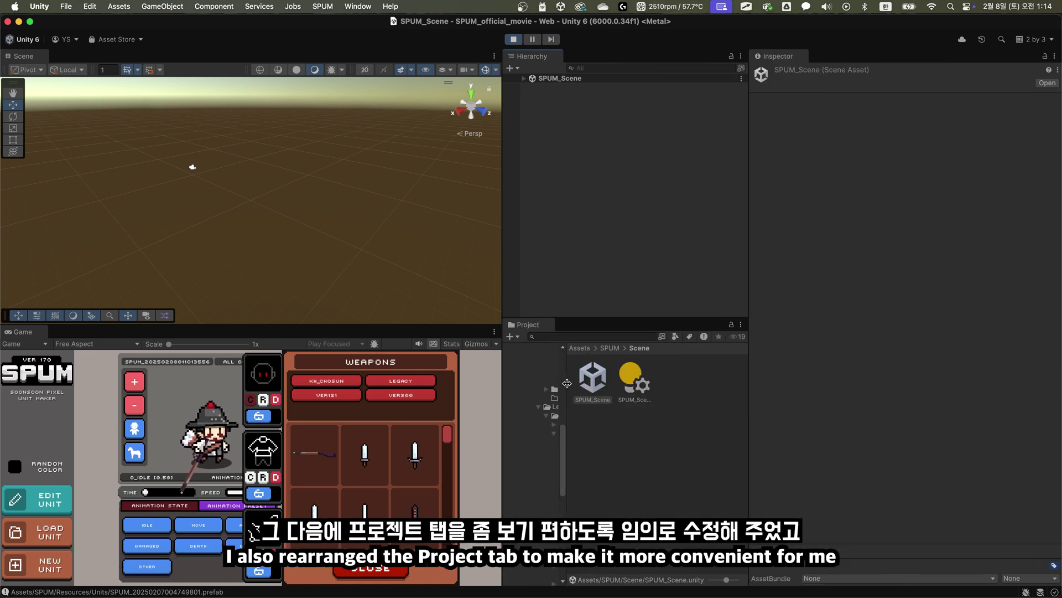
pyautogui.moveTo(644, 384)
pyautogui.mouseDown()
pyautogui.moveTo(626, 383)
pyautogui.moveTo(635, 382)
pyautogui.mouseUp()
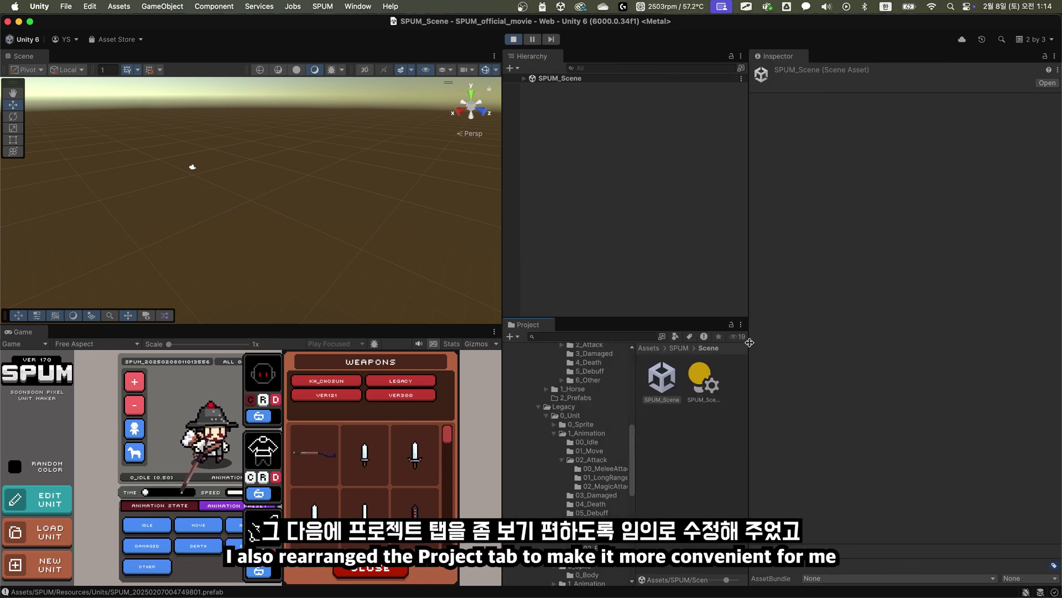
pyautogui.moveTo(750, 342); pyautogui.dragTo(826, 339)
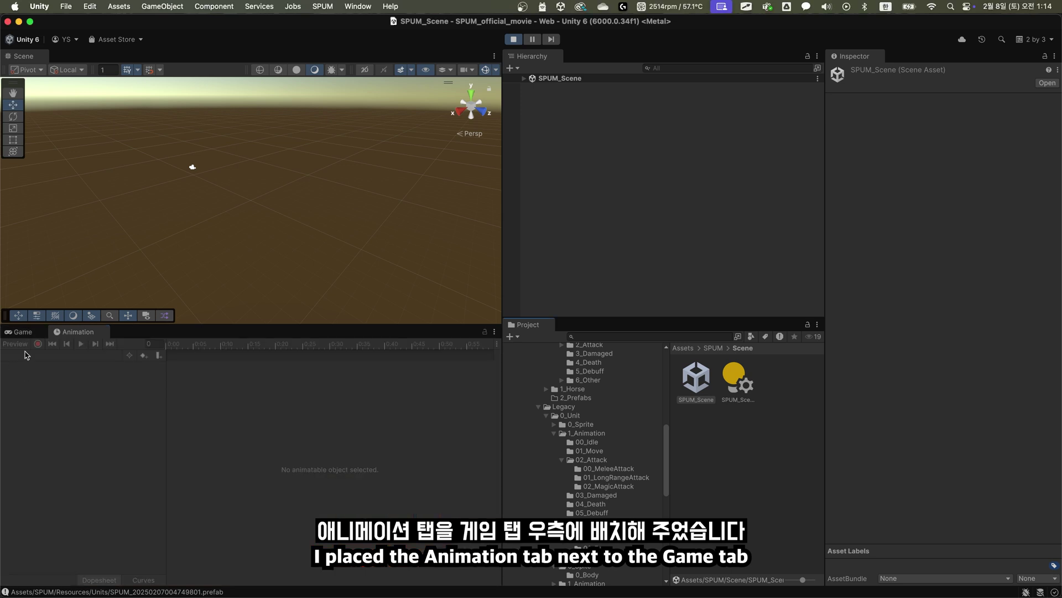
# Dock Animation beside Game, checking both tabs and ending on the Game view
pyautogui.click(23, 331)
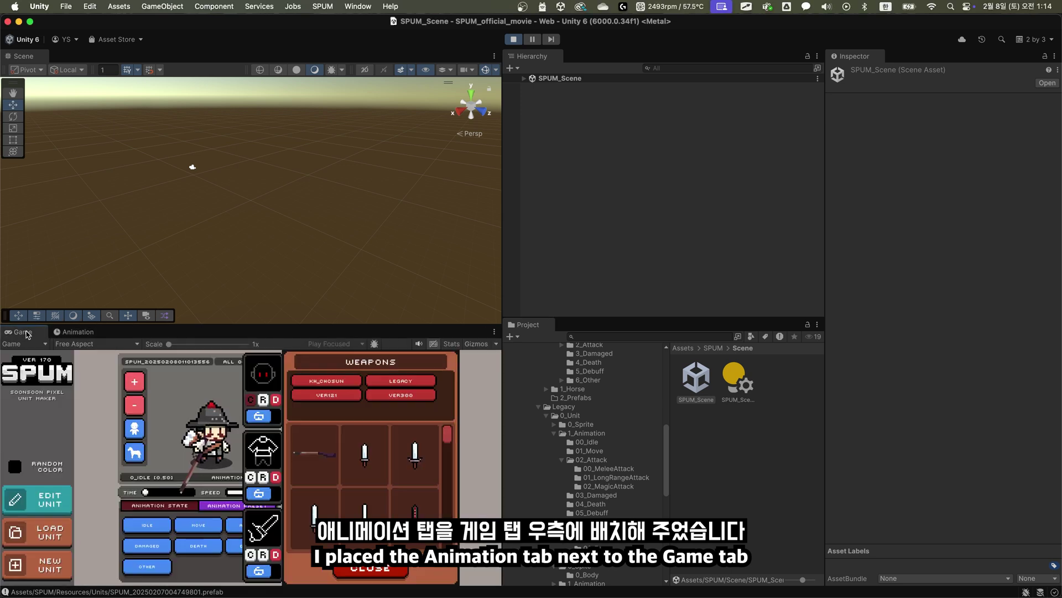
pyautogui.click(75, 331)
pyautogui.click(24, 331)
pyautogui.click(78, 331)
pyautogui.click(23, 332)
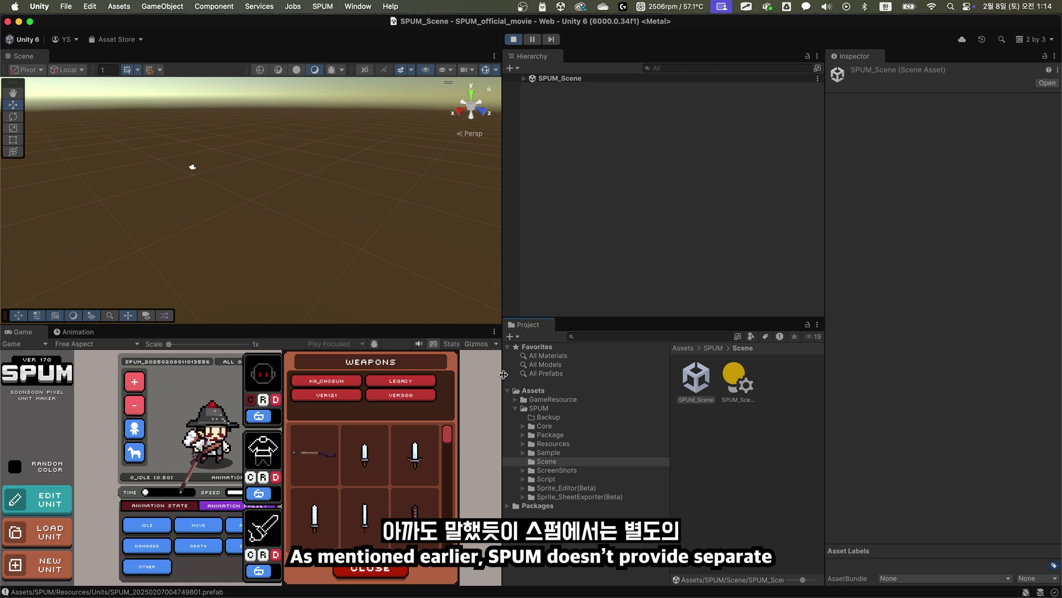
# Set the Game view to Full HD and show the SPUM folder as a compact list
pyautogui.click(98, 345)
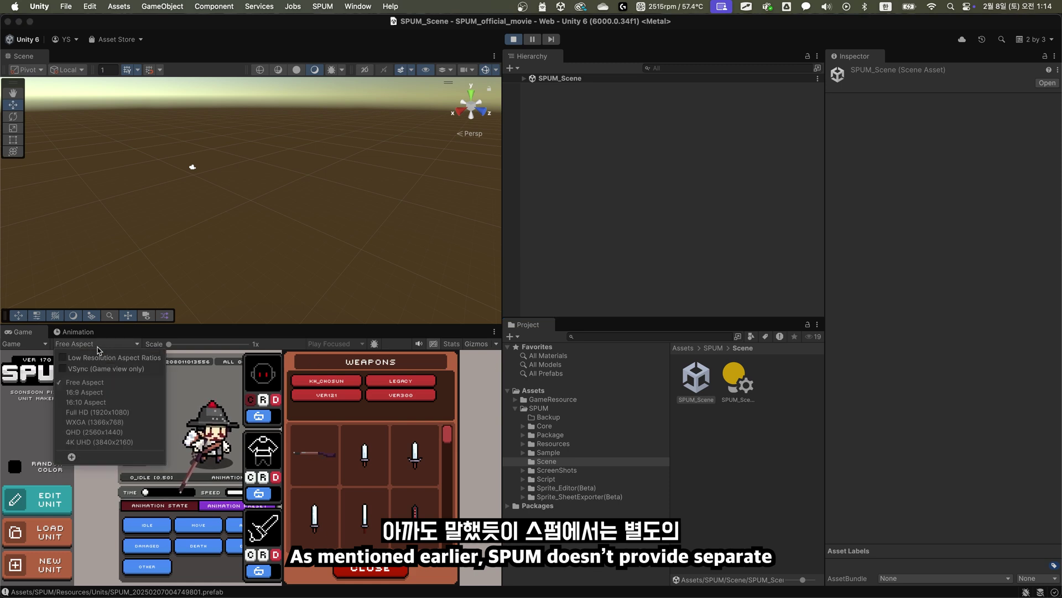
pyautogui.click(108, 382)
pyautogui.moveTo(502, 446); pyautogui.dragTo(448, 442)
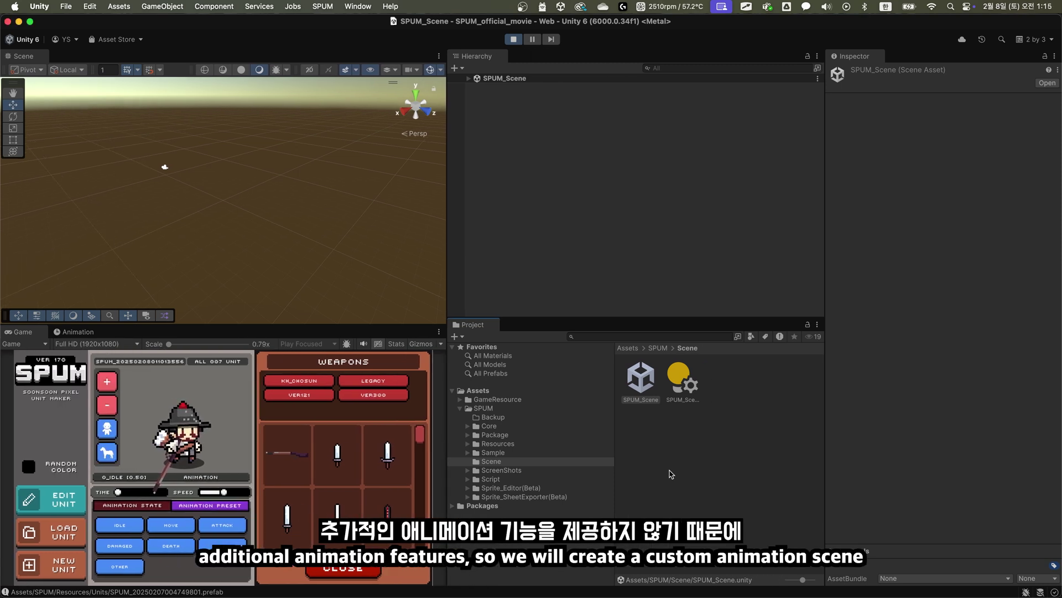
pyautogui.click(491, 408)
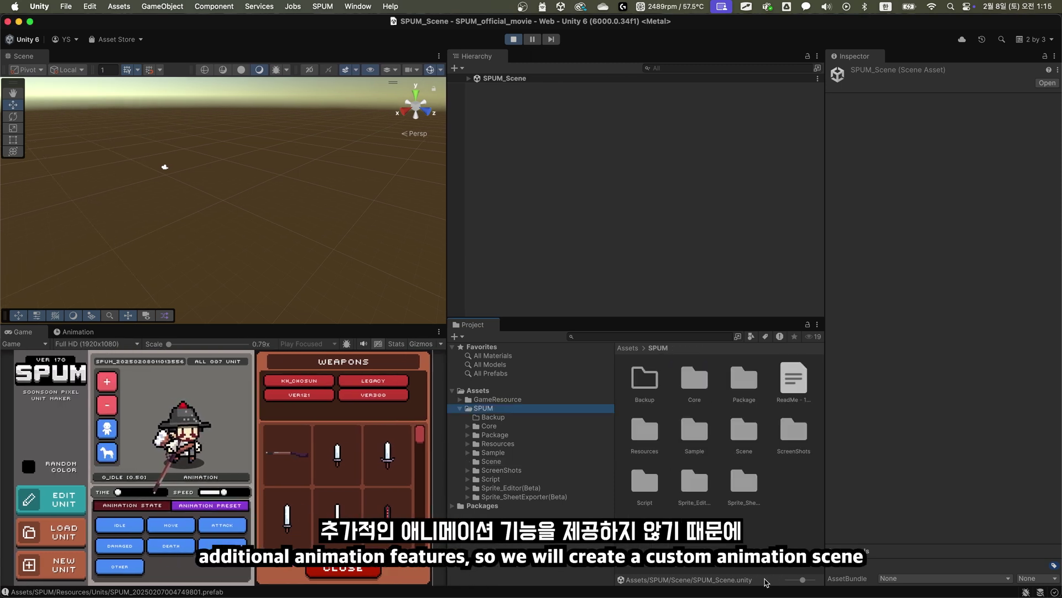
pyautogui.moveTo(802, 580); pyautogui.dragTo(758, 580)
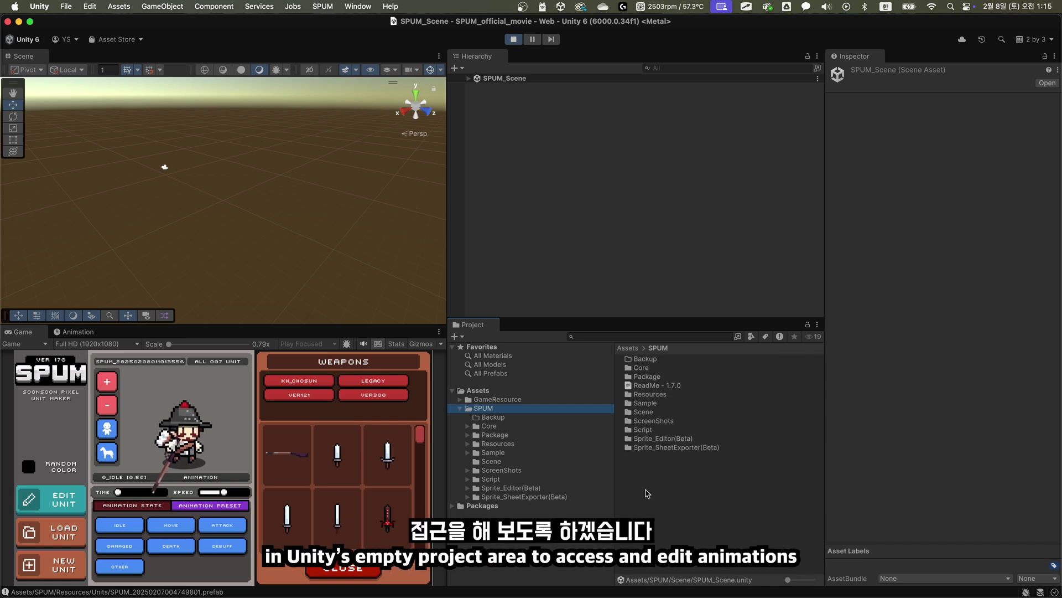
# Go to the top-level Assets folder and bring up its asset creation menu
pyautogui.rightClick(672, 484)
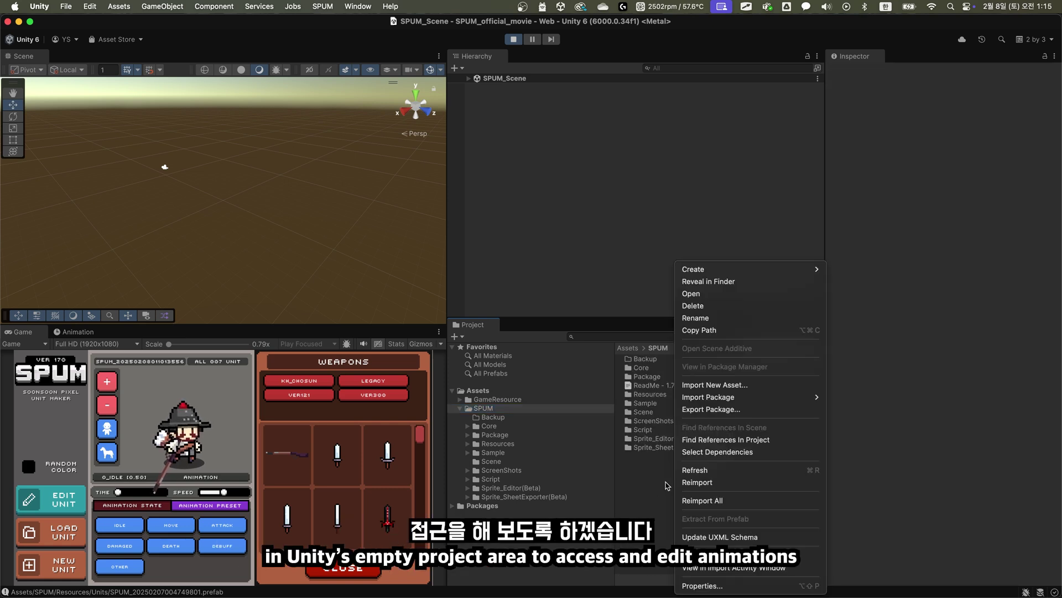
pyautogui.press('Escape')
pyautogui.click(478, 390)
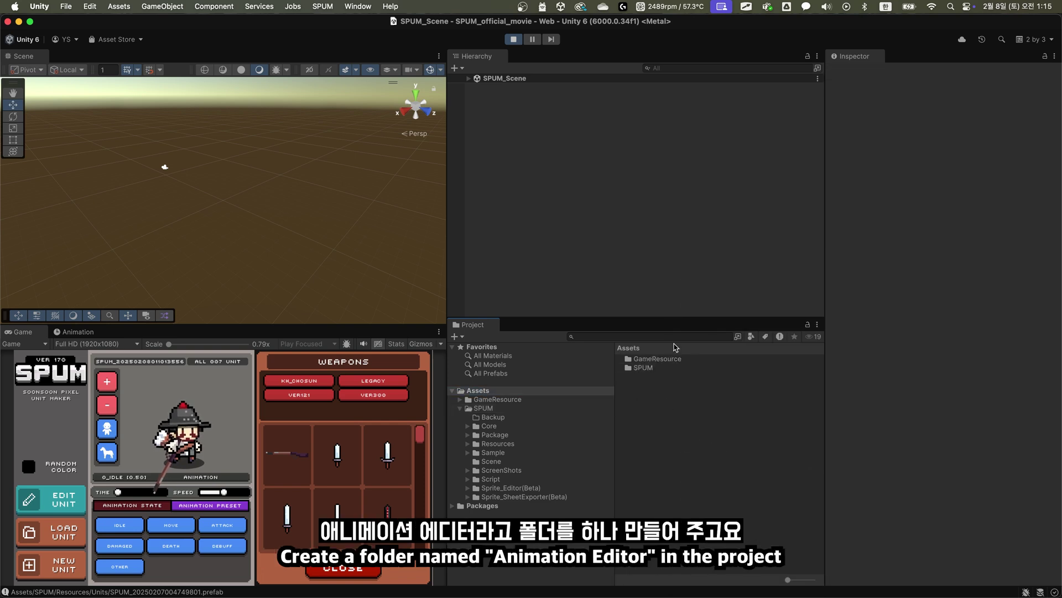
pyautogui.rightClick(655, 415)
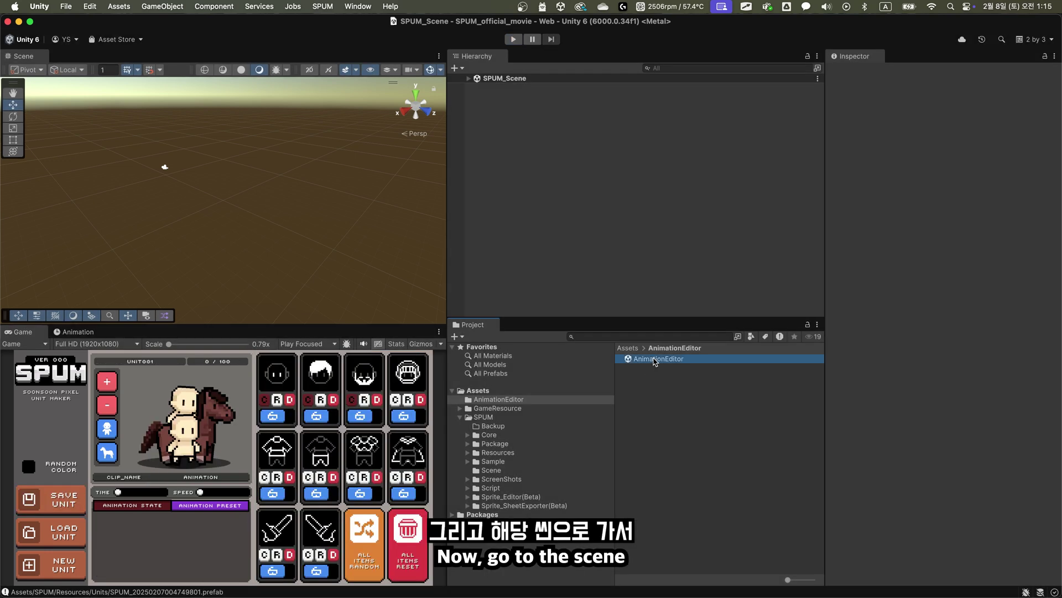
# Open the AnimationEditor scene and add the gun soldier prefab from SPUM/Resources/Units
pyautogui.doubleClick(658, 359)
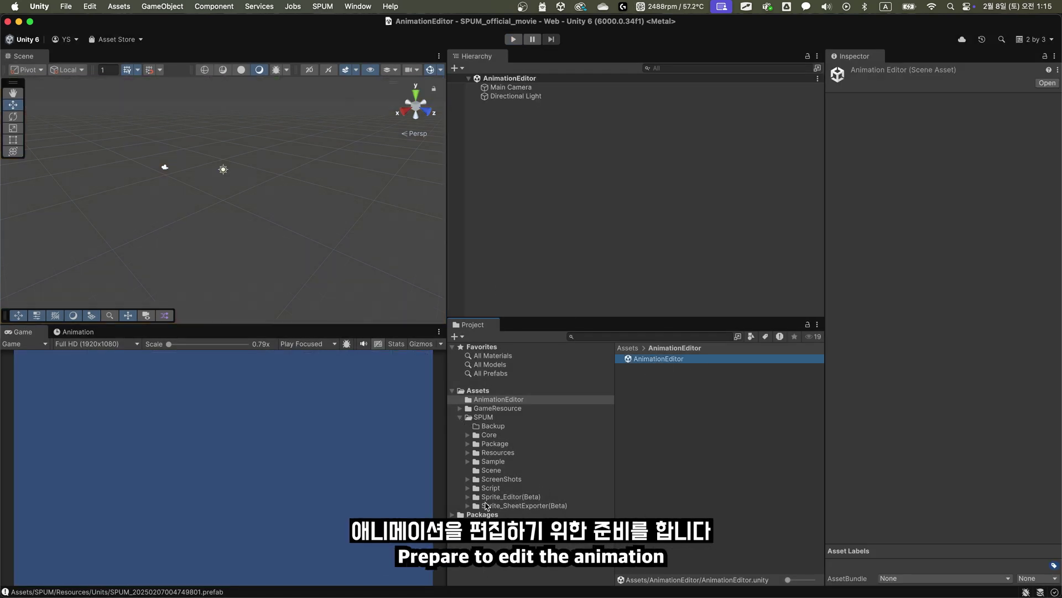
pyautogui.click(467, 452)
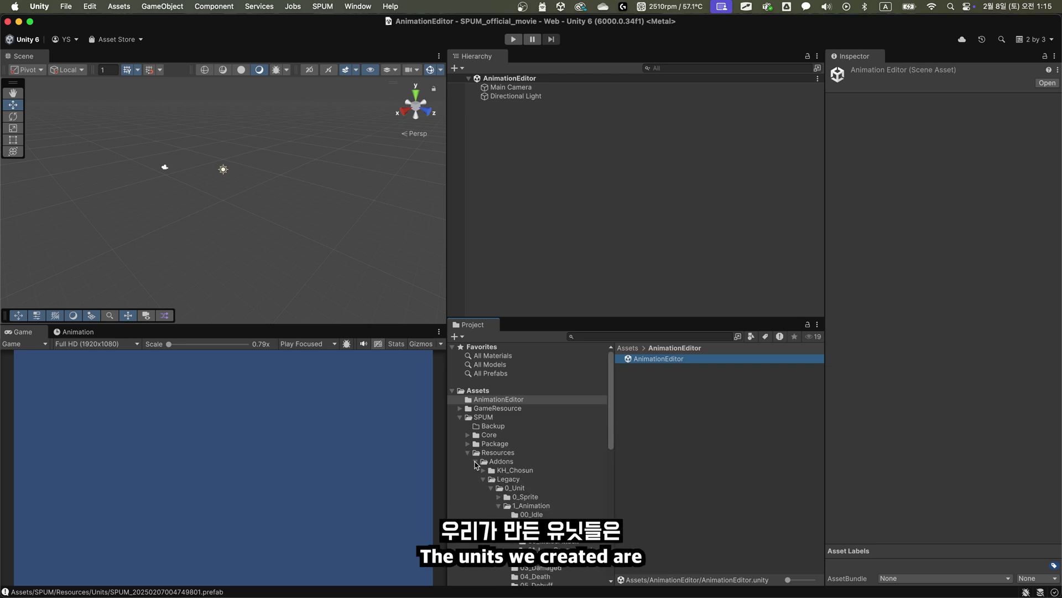
pyautogui.click(475, 460)
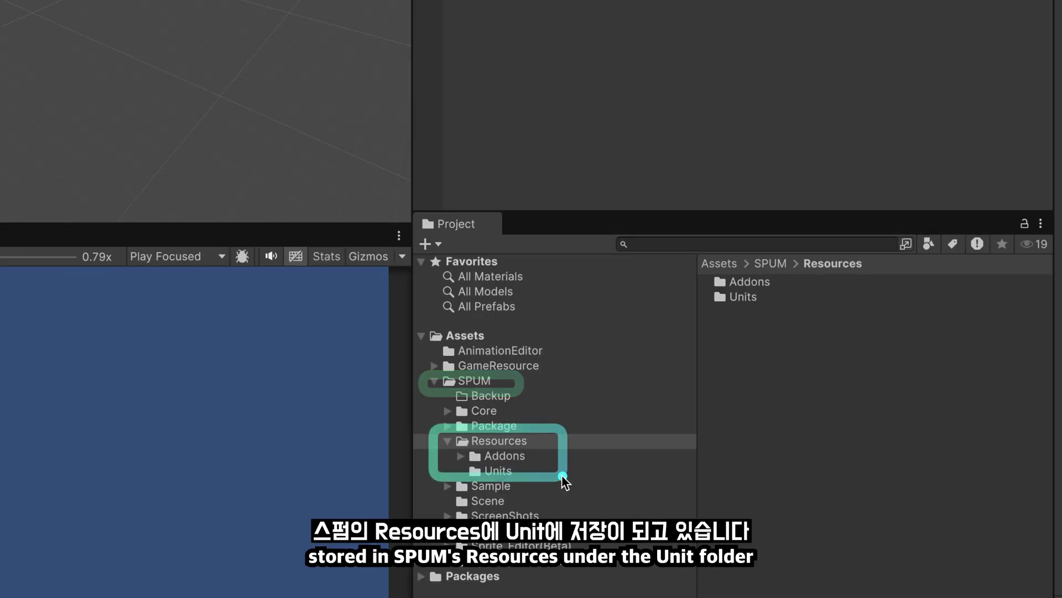
pyautogui.click(498, 470)
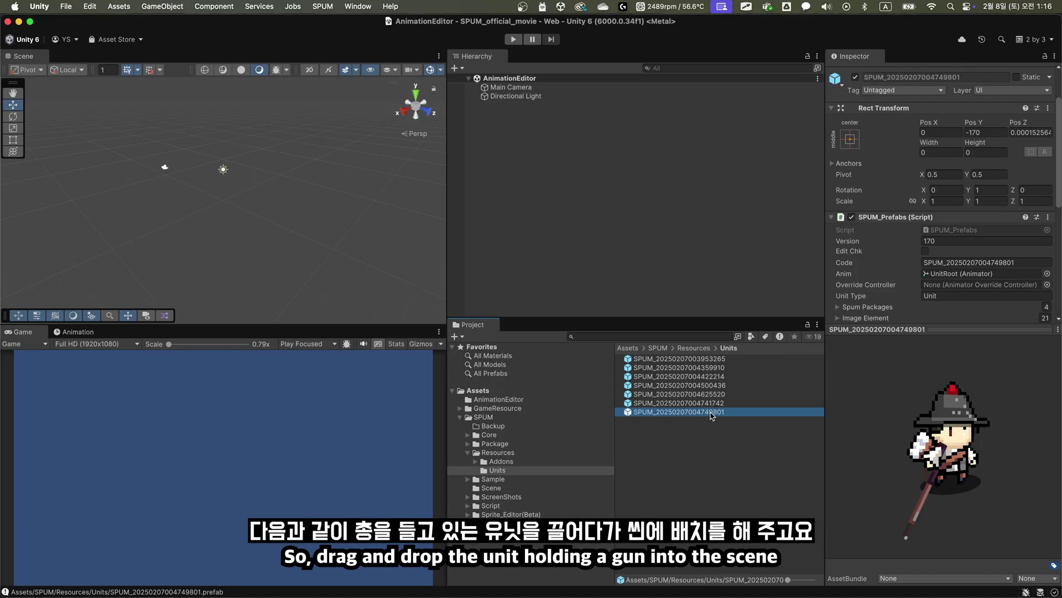
pyautogui.moveTo(679, 412); pyautogui.dragTo(494, 131)
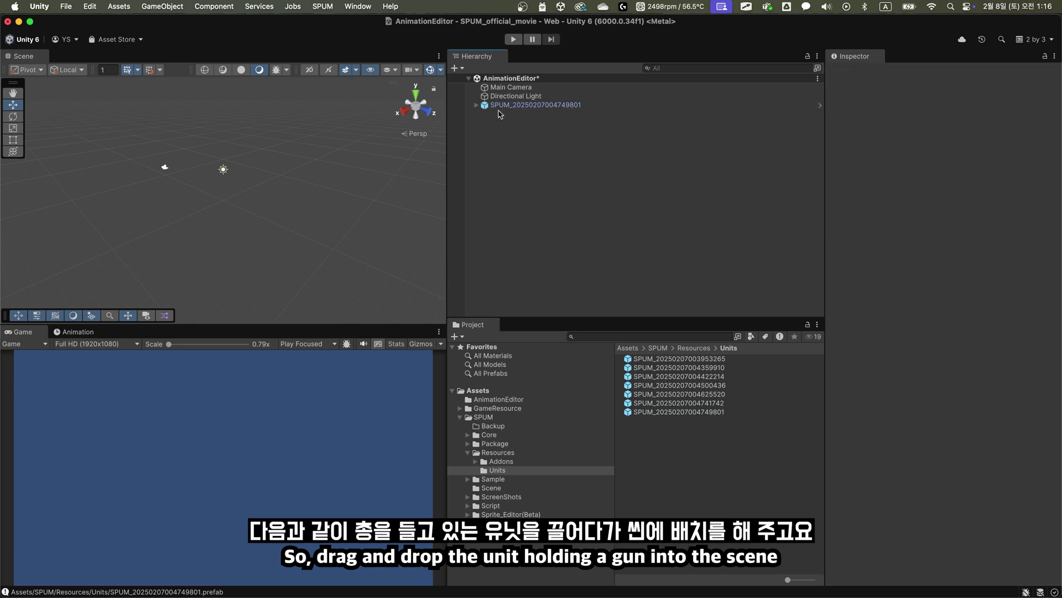
# Select the soldier, switch the Scene view to 2D, and centre it
pyautogui.click(532, 105)
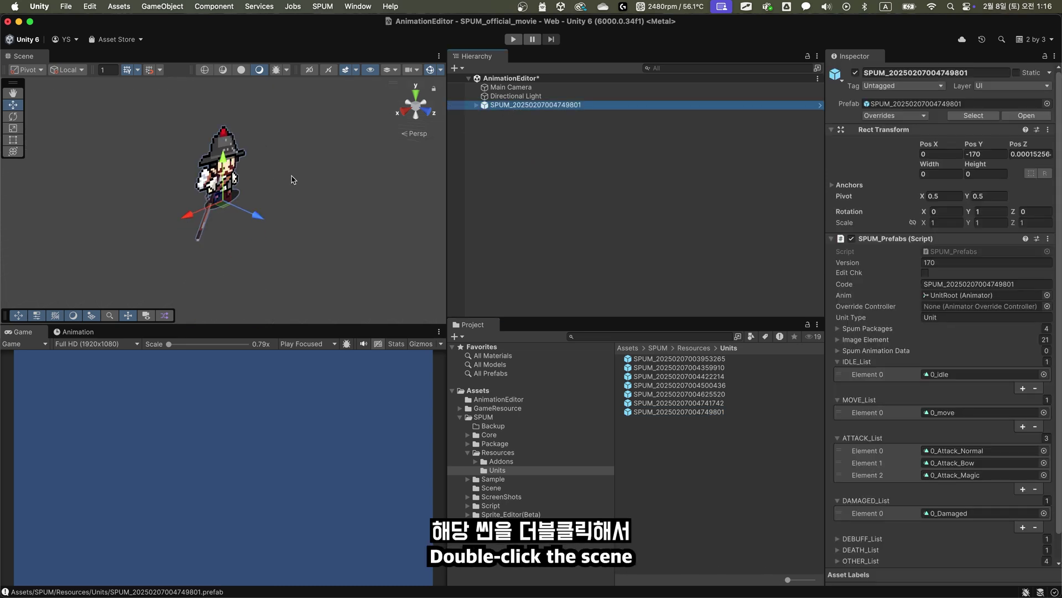
pyautogui.click(309, 70)
pyautogui.moveTo(274, 166); pyautogui.dragTo(324, 233)
pyautogui.scroll(3, 324, 233)
pyautogui.scroll(3, 319, 231)
pyautogui.scroll(3, 315, 228)
pyautogui.scroll(2, 314, 227)
pyautogui.scroll(1, 314, 227)
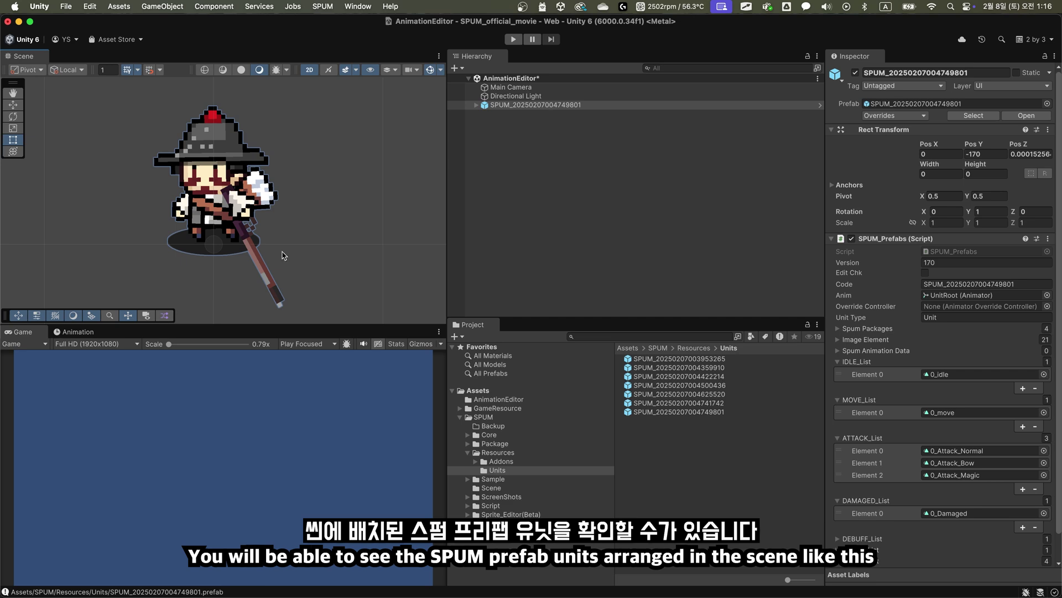
# Expand the soldier prefab and select UnitRoot to show its SPUMController Animator
pyautogui.click(532, 121)
pyautogui.click(515, 106)
pyautogui.click(478, 106)
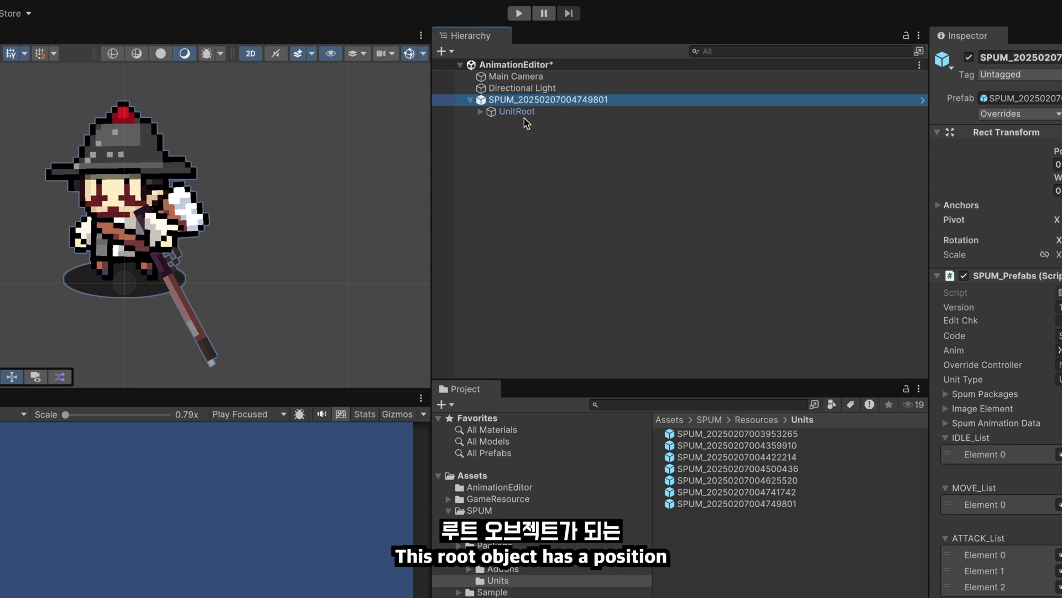
pyautogui.click(525, 115)
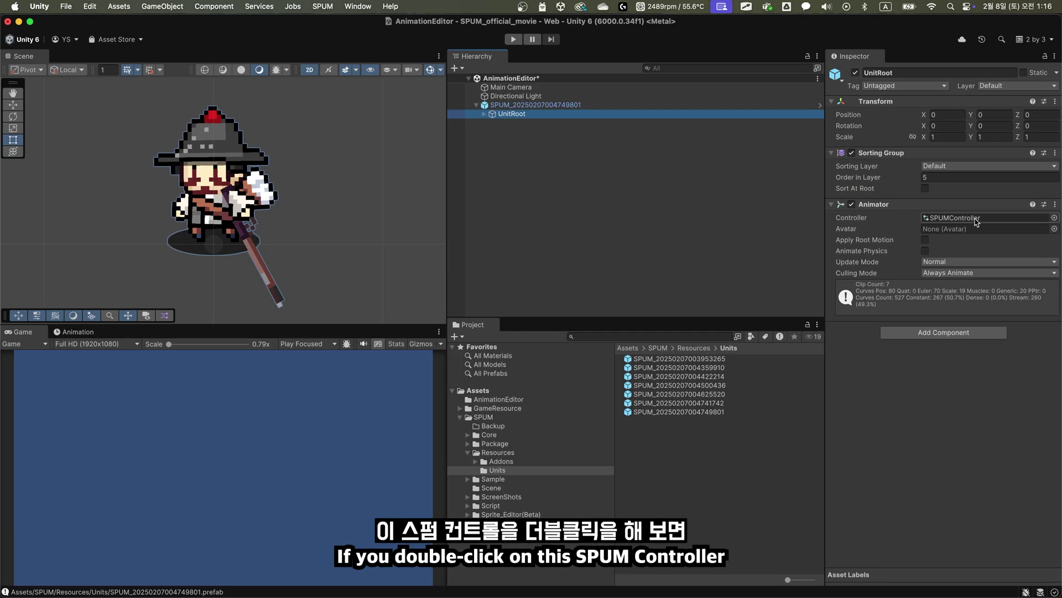
# Open the SPUMController state graph in the Animator window and zoom in
pyautogui.doubleClick(955, 218)
pyautogui.scroll(-3, 299, 193)
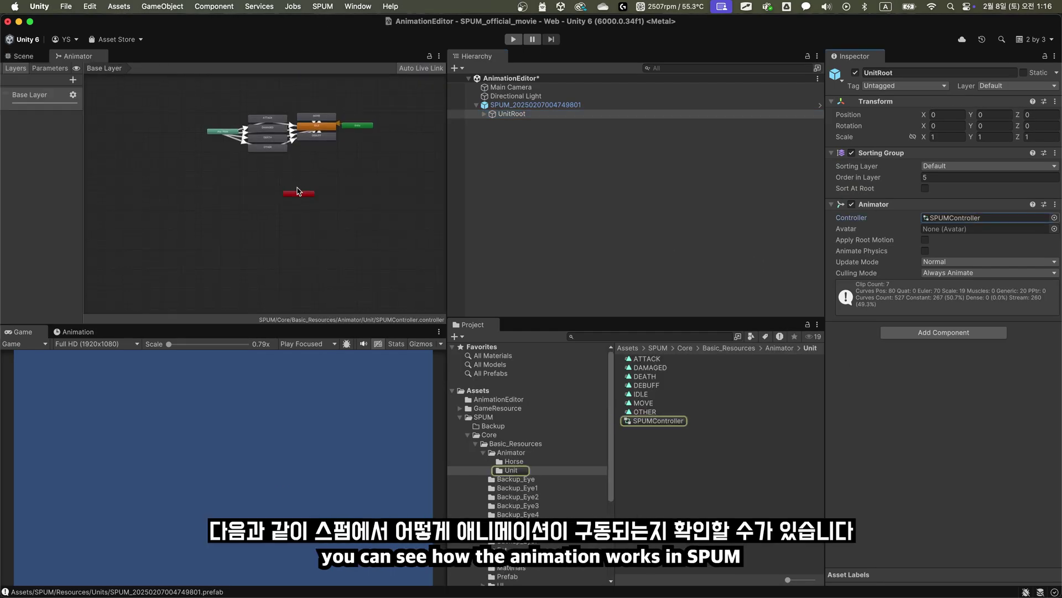
pyautogui.scroll(3, 299, 192)
pyautogui.scroll(2, 378, 208)
pyautogui.scroll(-1, 389, 213)
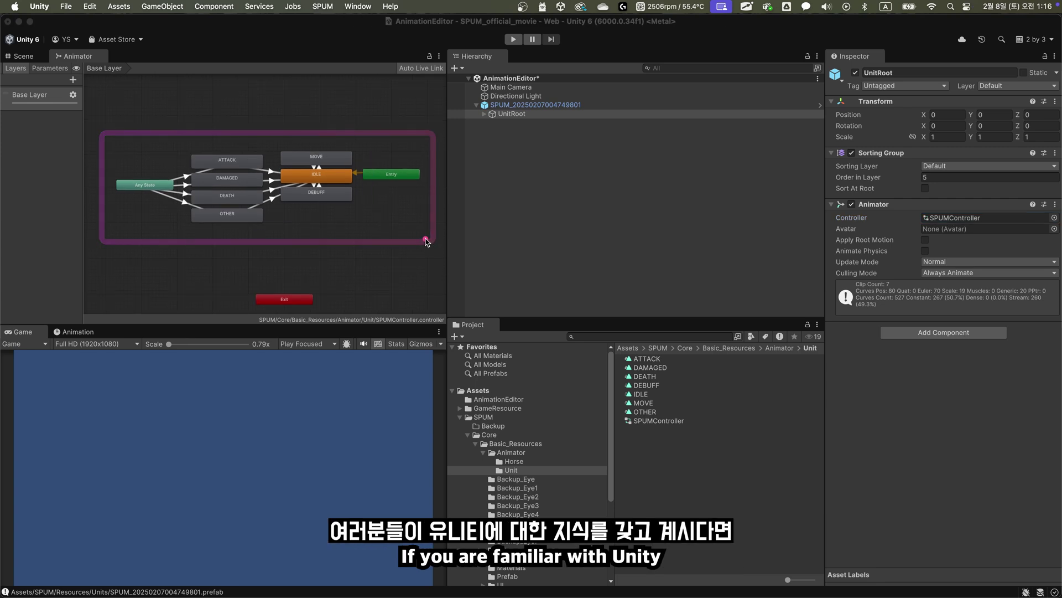
pyautogui.moveTo(102, 136); pyautogui.dragTo(434, 243)
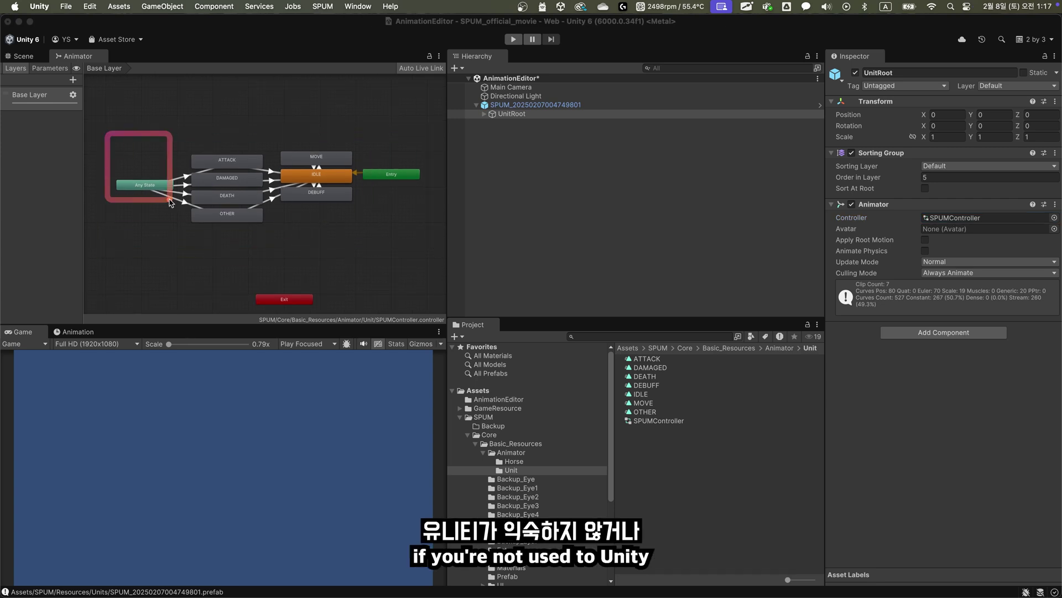
pyautogui.moveTo(106, 134); pyautogui.dragTo(432, 240)
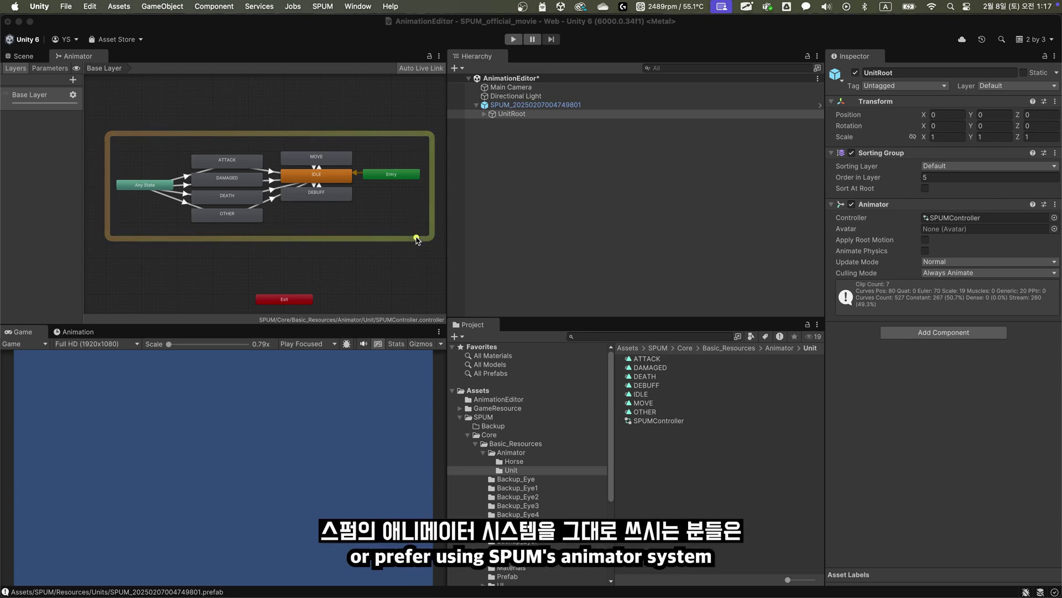
pyautogui.moveTo(106, 134); pyautogui.dragTo(433, 244)
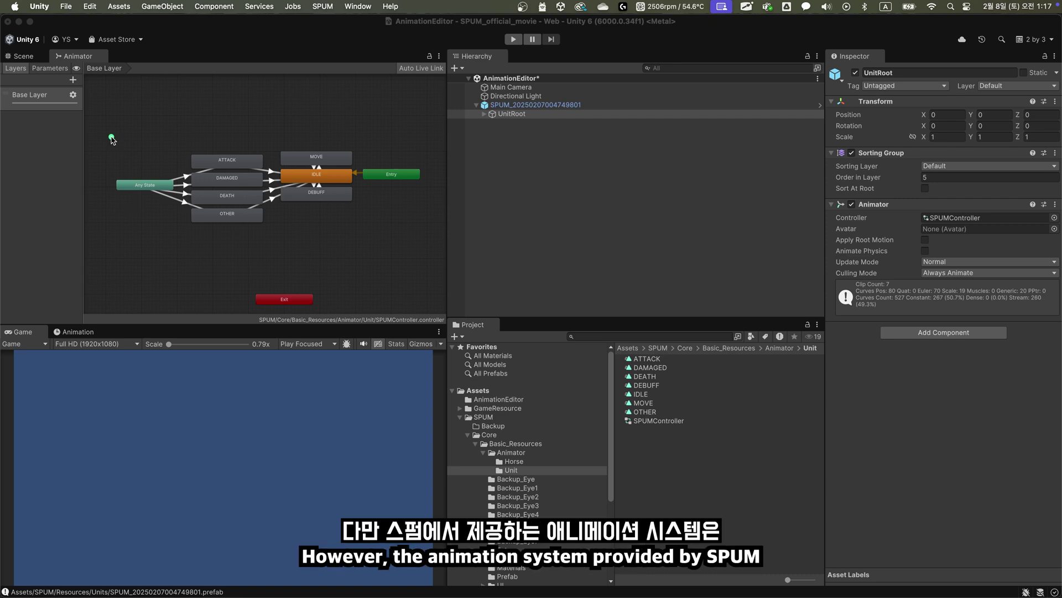
pyautogui.moveTo(107, 132); pyautogui.dragTo(433, 243)
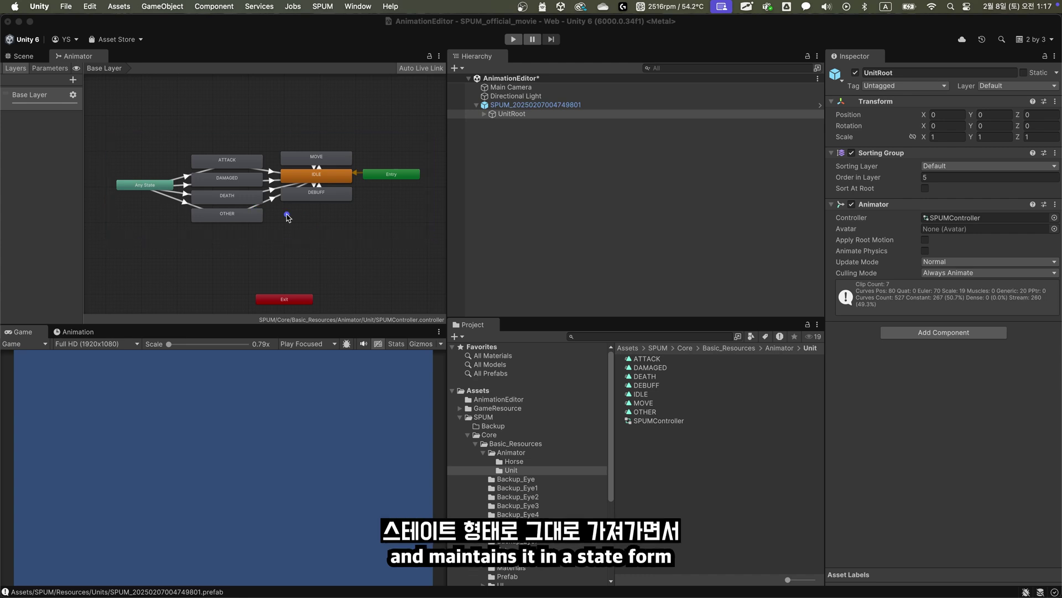
# Inspect the IDLE, MOVE, ATTACK, DAMAGED, DEATH, DEBUFF and OTHER state nodes
pyautogui.click(336, 172)
pyautogui.click(325, 189)
pyautogui.click(315, 158)
pyautogui.click(227, 160)
pyautogui.click(227, 196)
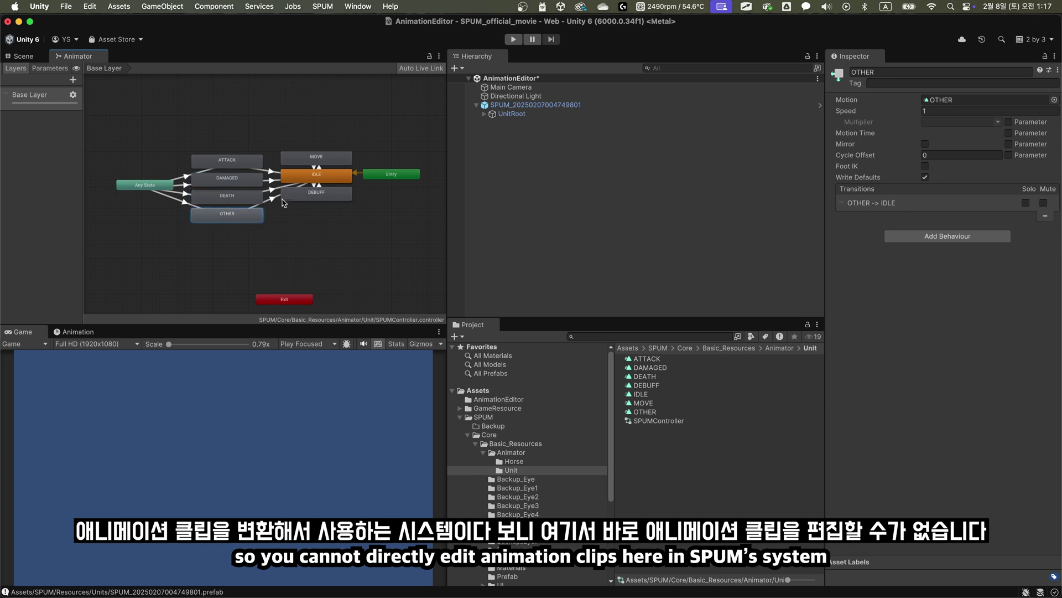
pyautogui.click(315, 192)
pyautogui.click(947, 236)
pyautogui.click(227, 161)
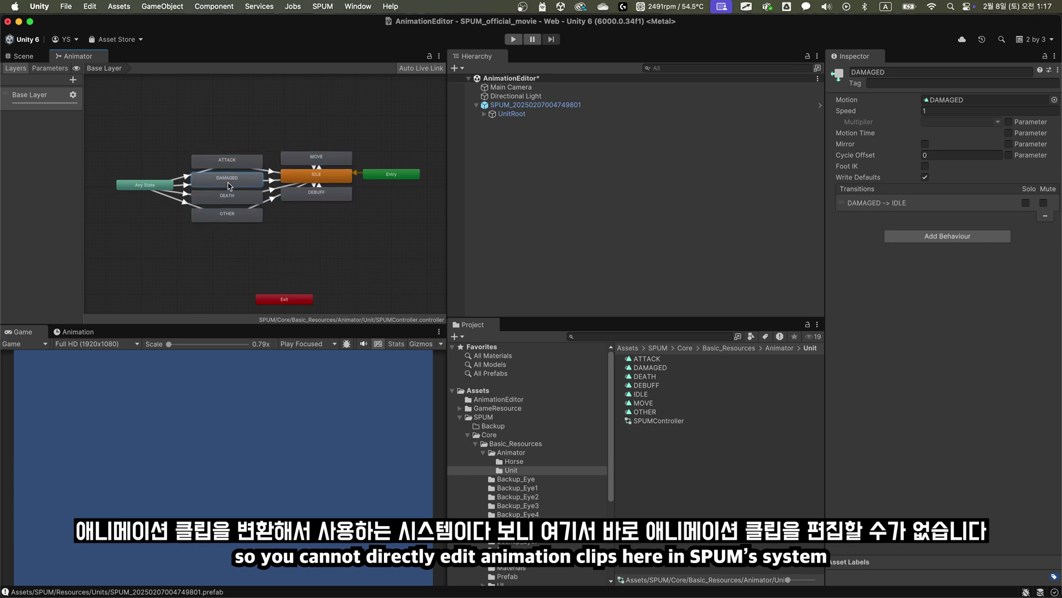
pyautogui.click(227, 196)
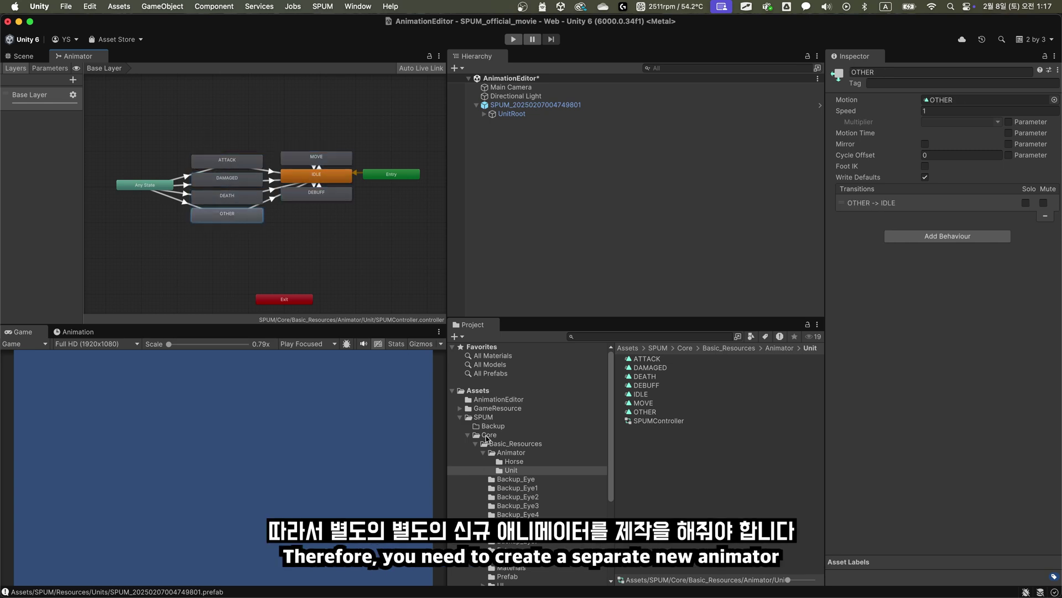
# Create an AnimationEditor Animator Controller in Assets/AnimationEditor, then reselect UnitRoot
pyautogui.click(499, 400)
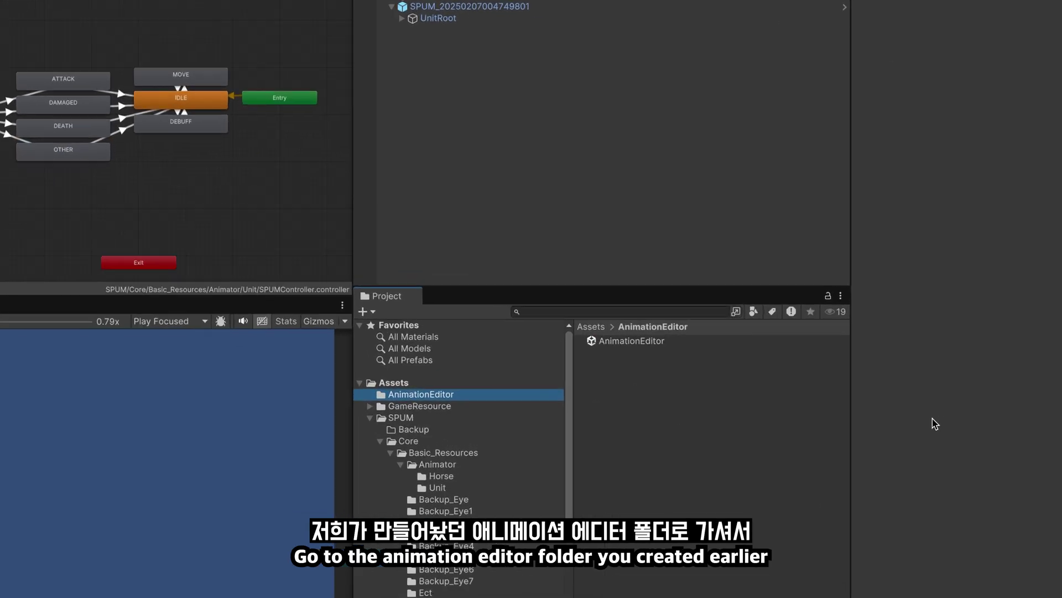
pyautogui.rightClick(667, 396)
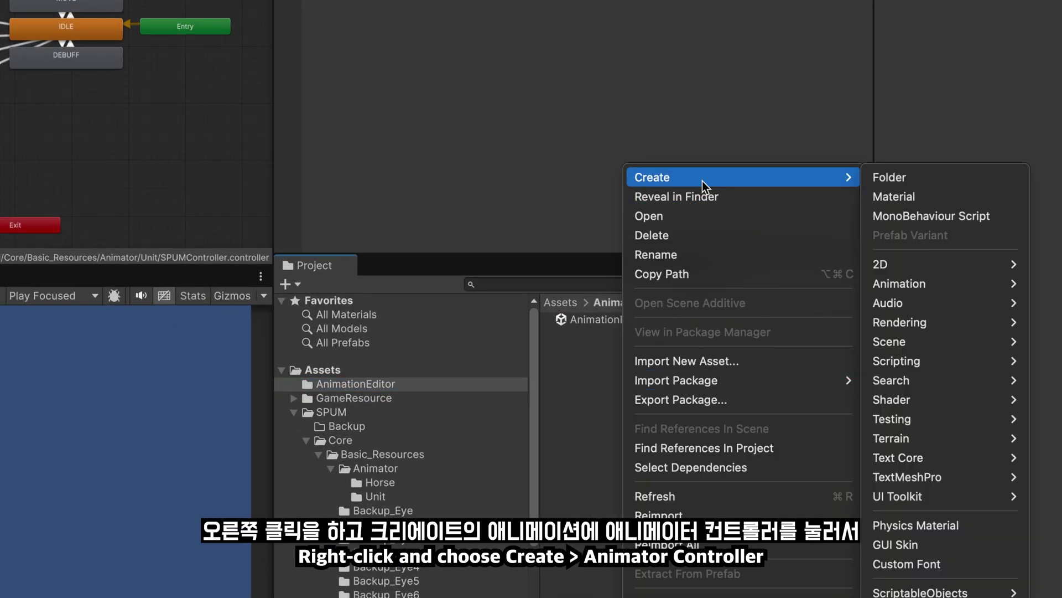
pyautogui.moveTo(565, 178)
pyautogui.moveTo(723, 284)
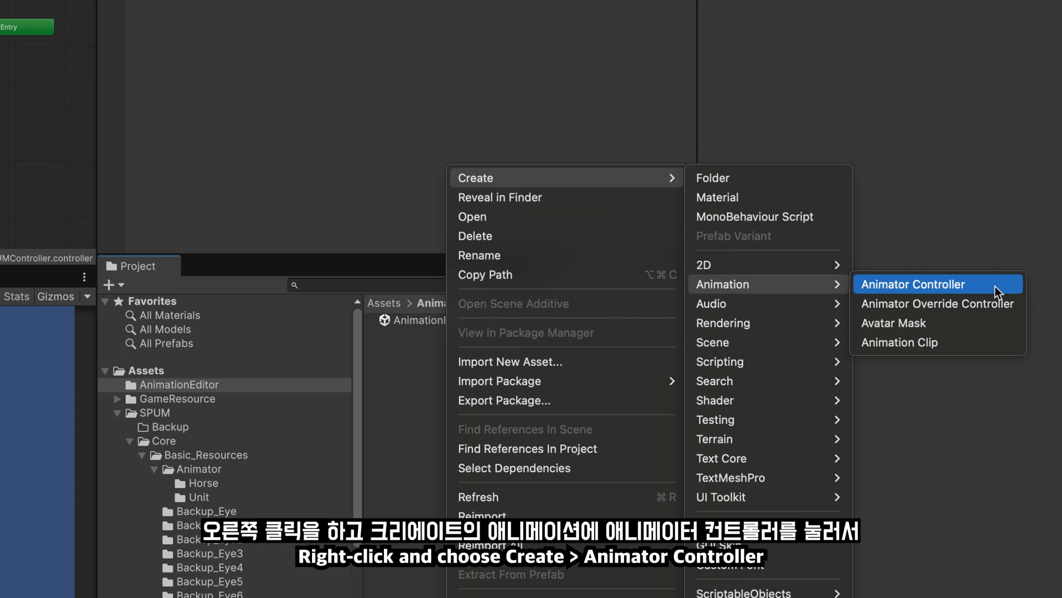
pyautogui.click(996, 287)
pyautogui.write('AnimationEditor')
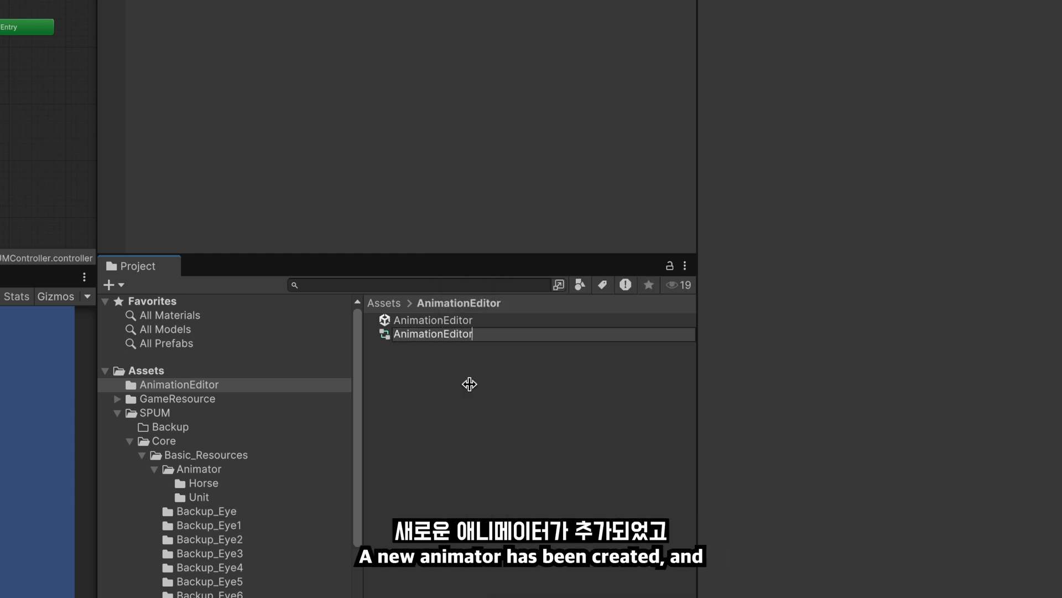
pyautogui.press('Return')
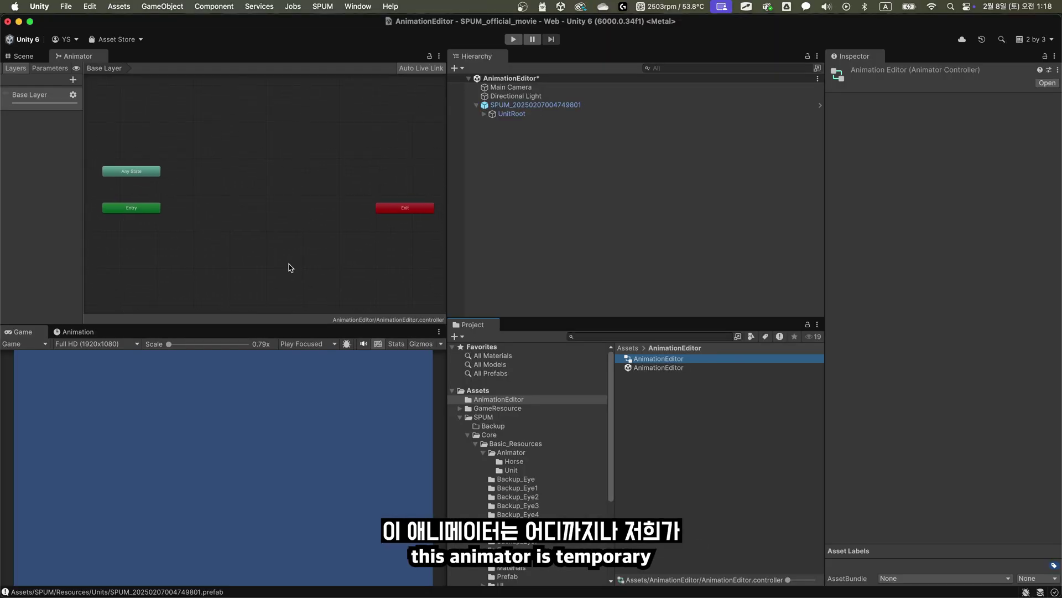
pyautogui.click(526, 116)
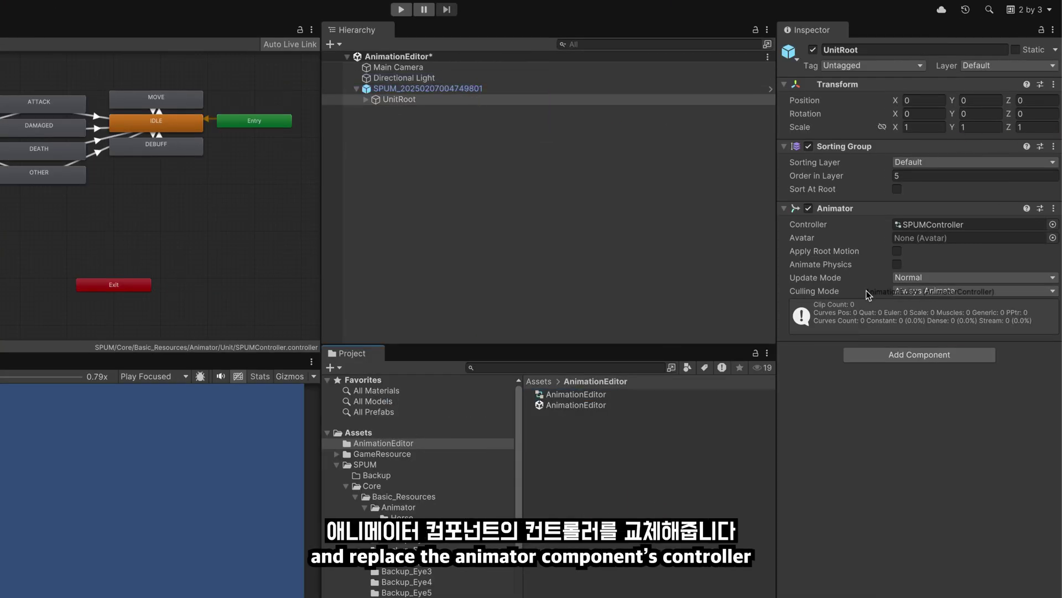
# Assign the AnimationEditor controller to UnitRoot's Animator and show UnitRoot's animation timeline
pyautogui.moveTo(585, 395); pyautogui.dragTo(930, 224)
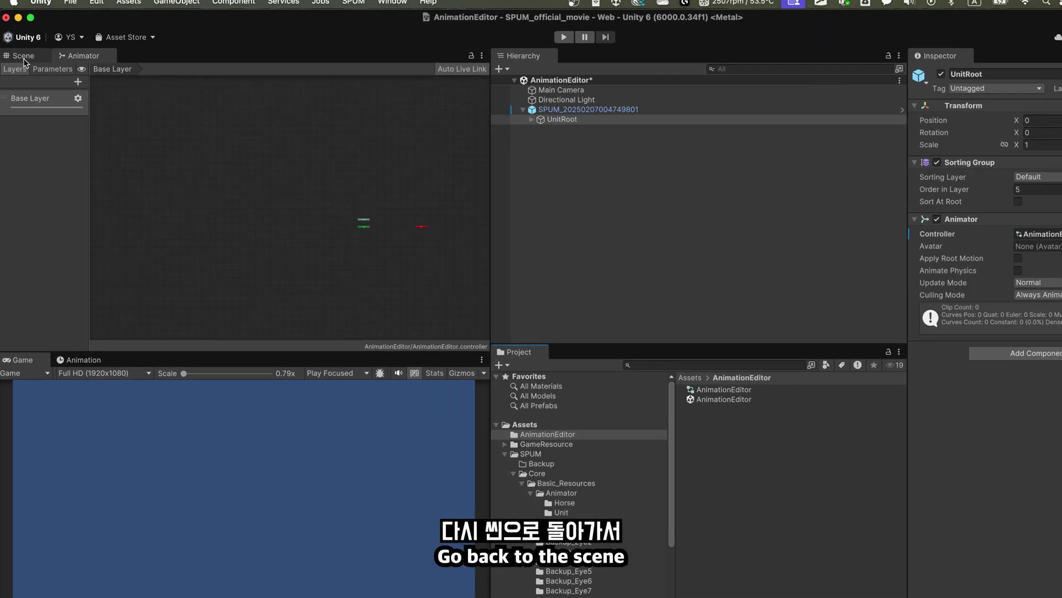
pyautogui.click(23, 56)
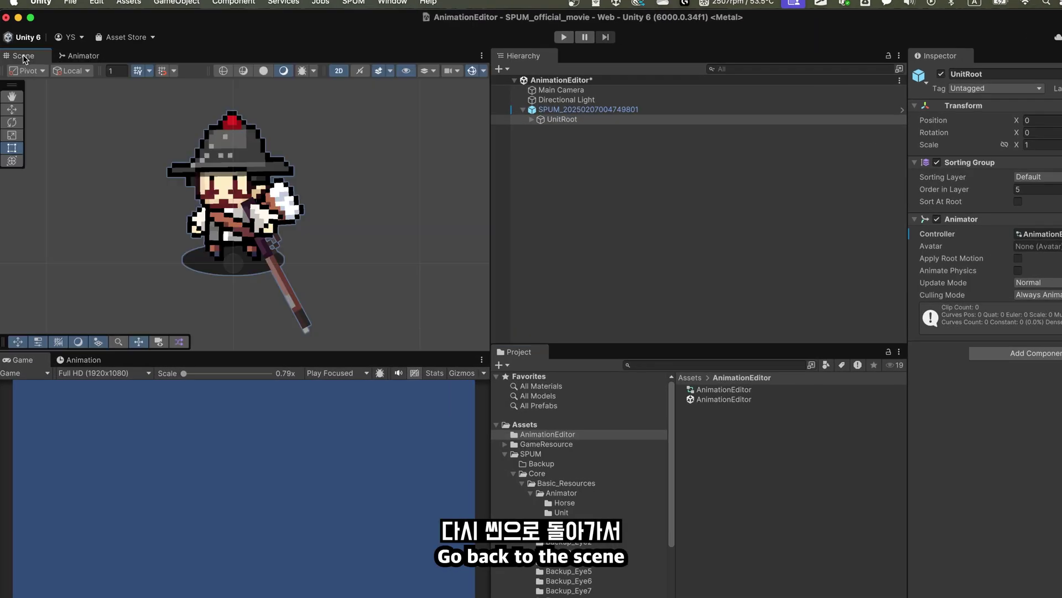
pyautogui.click(573, 112)
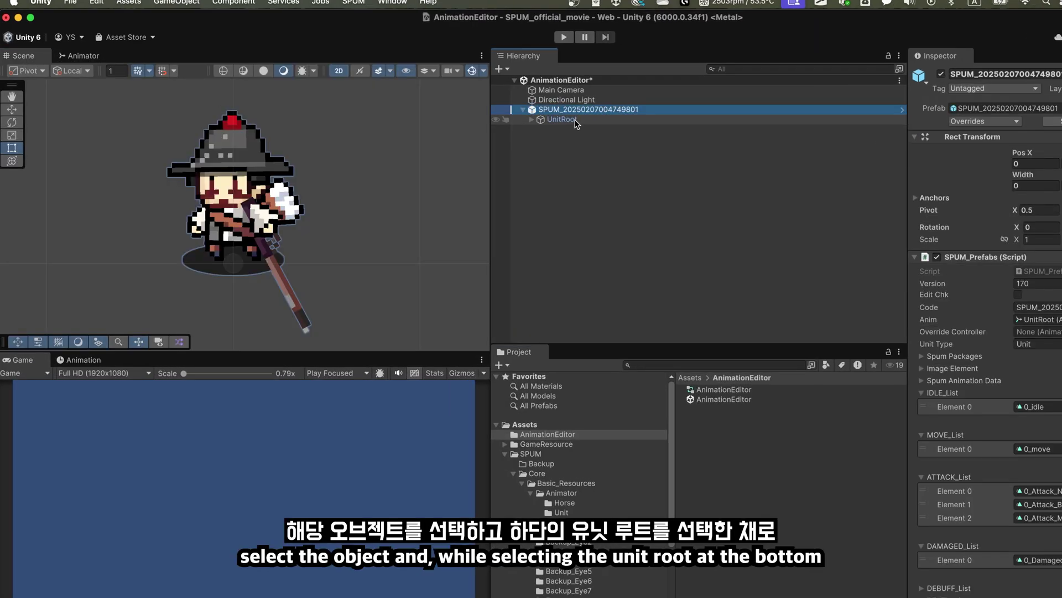
pyautogui.click(576, 121)
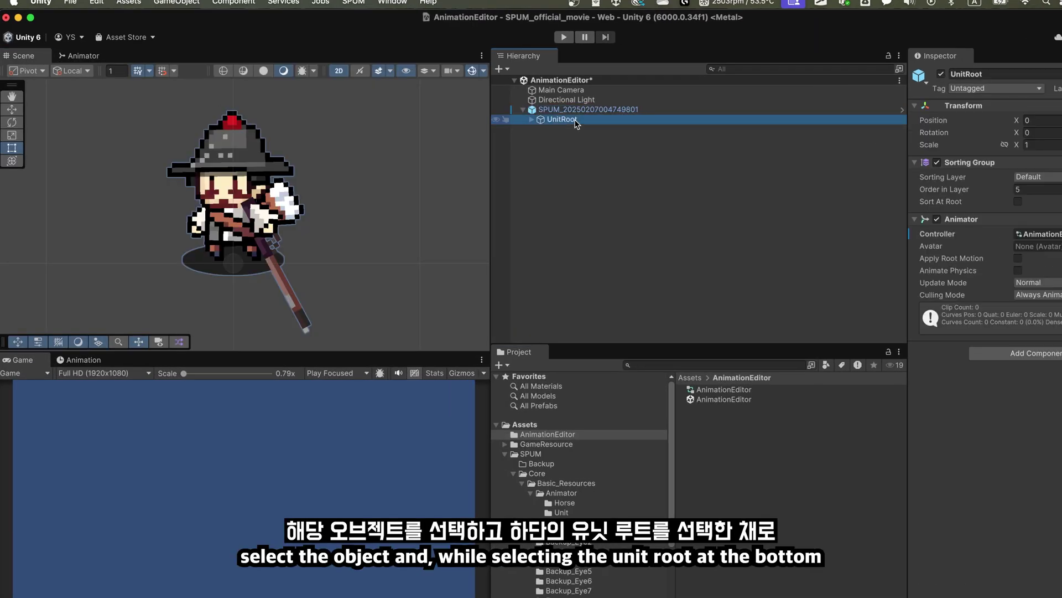
pyautogui.click(70, 363)
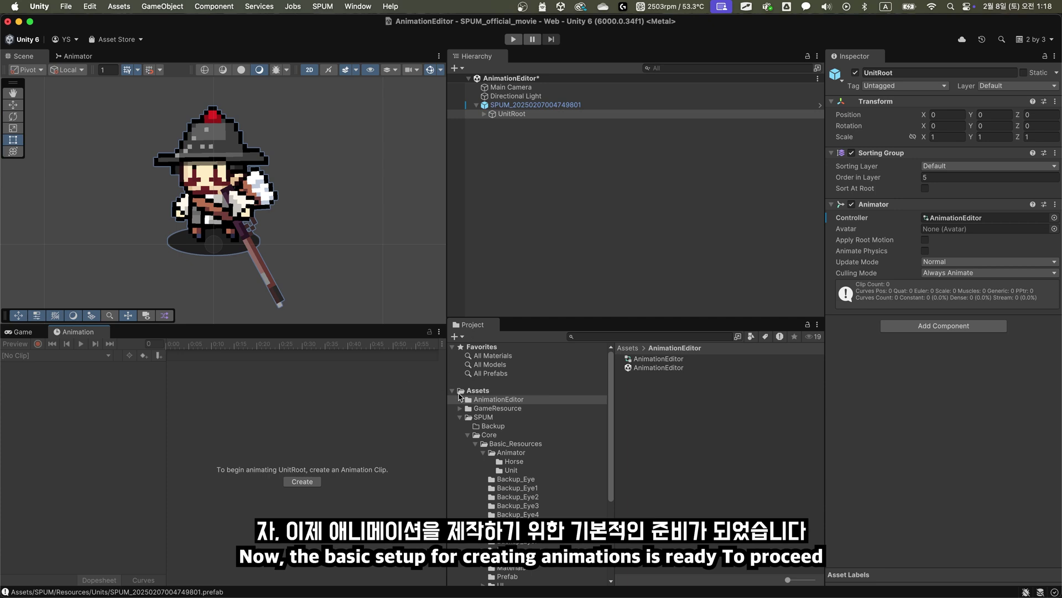
# Expand UnitRoot, Root, BodySet, Body, HeadSet and the foot, cloth and body pivots
pyautogui.click(484, 114)
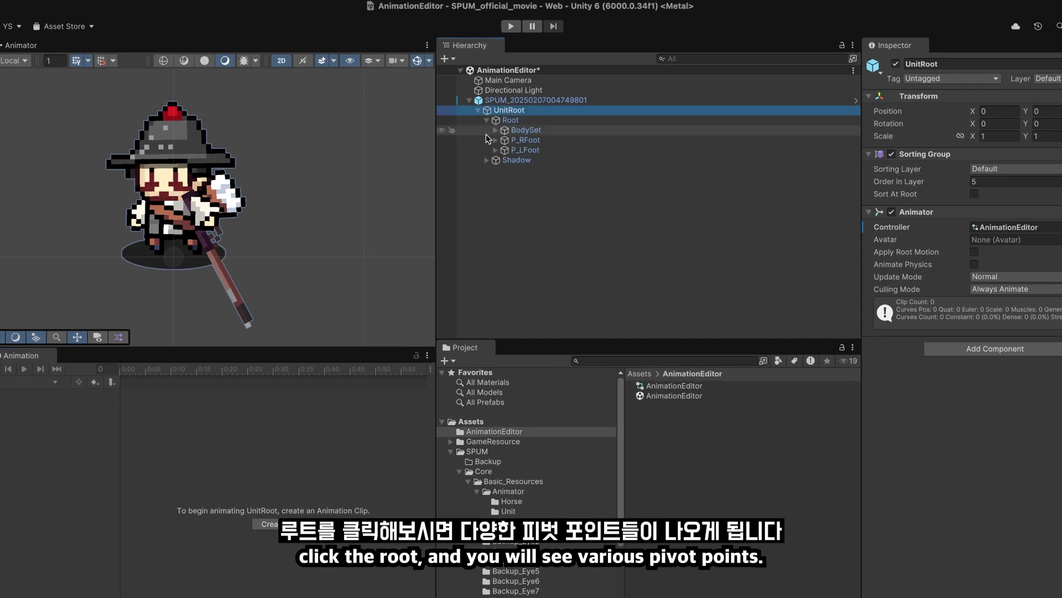
pyautogui.click(494, 130)
pyautogui.click(503, 140)
pyautogui.click(496, 181)
pyautogui.click(514, 200)
pyautogui.click(513, 210)
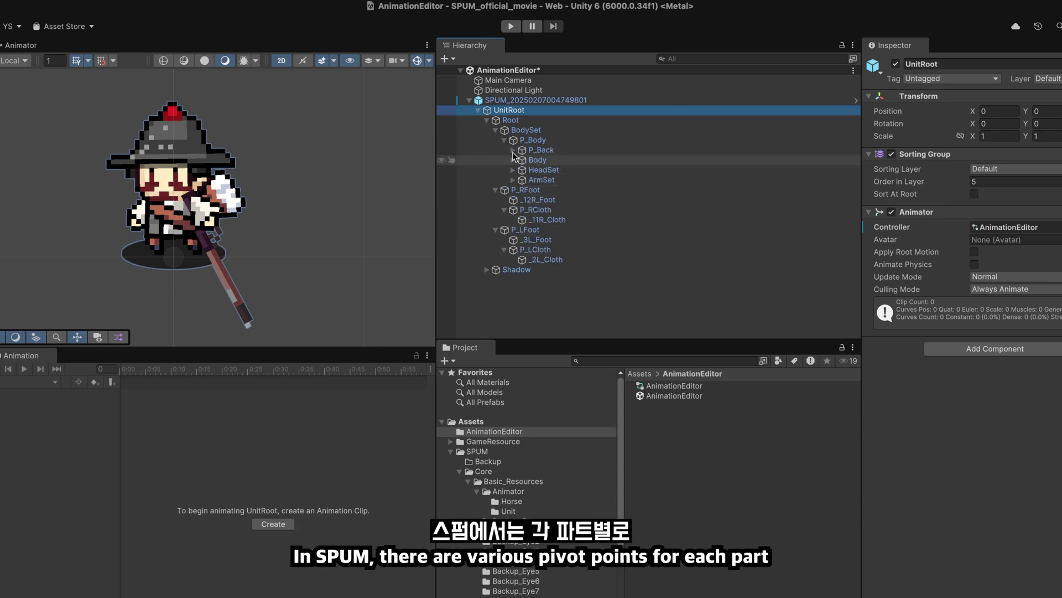
pyautogui.click(513, 161)
pyautogui.click(513, 190)
# Select the P_Back pivot part and recentre the soldier in the Scene view
pyautogui.click(542, 150)
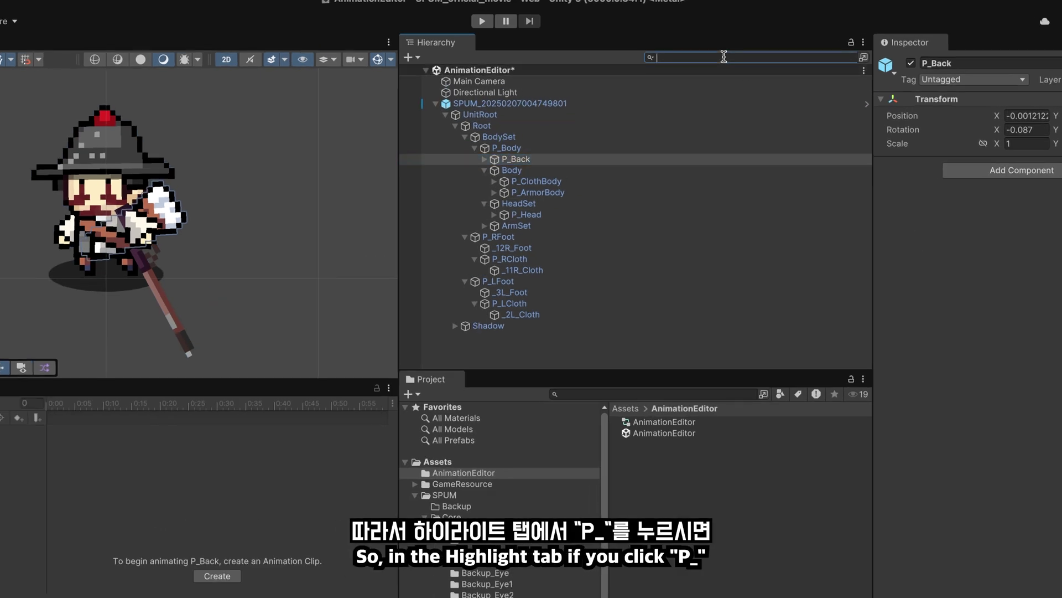
pyautogui.write('P_')
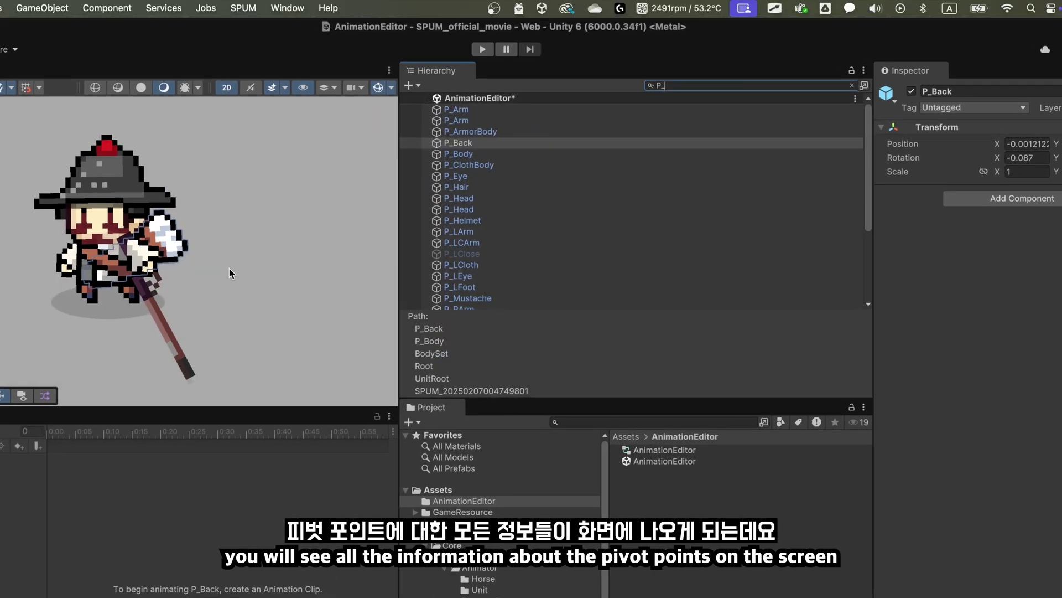
pyautogui.scroll(-3, 229, 272)
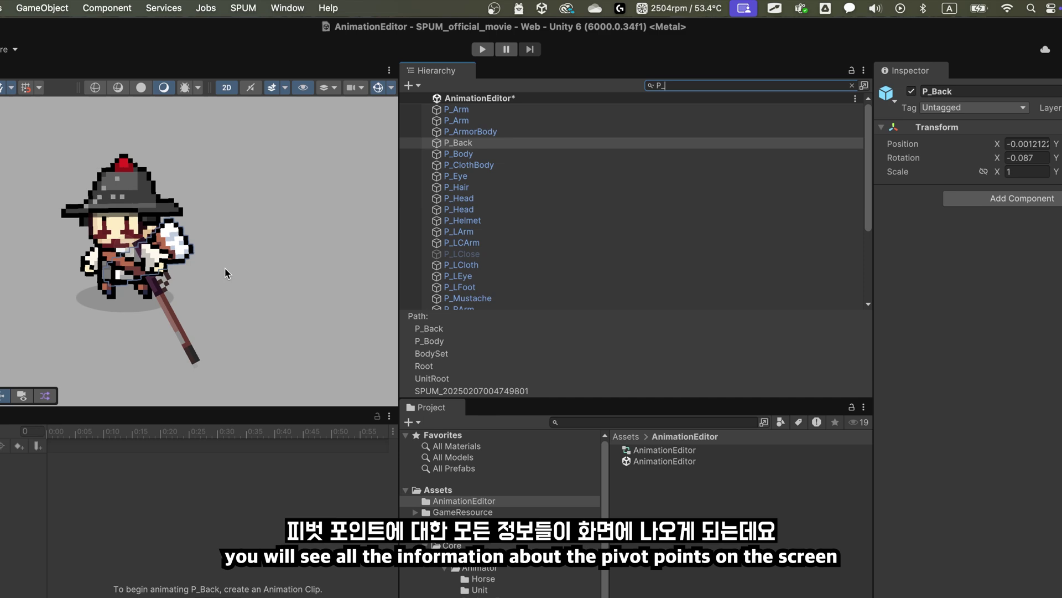
pyautogui.scroll(-2, 224, 274)
pyautogui.moveTo(232, 278); pyautogui.dragTo(284, 284)
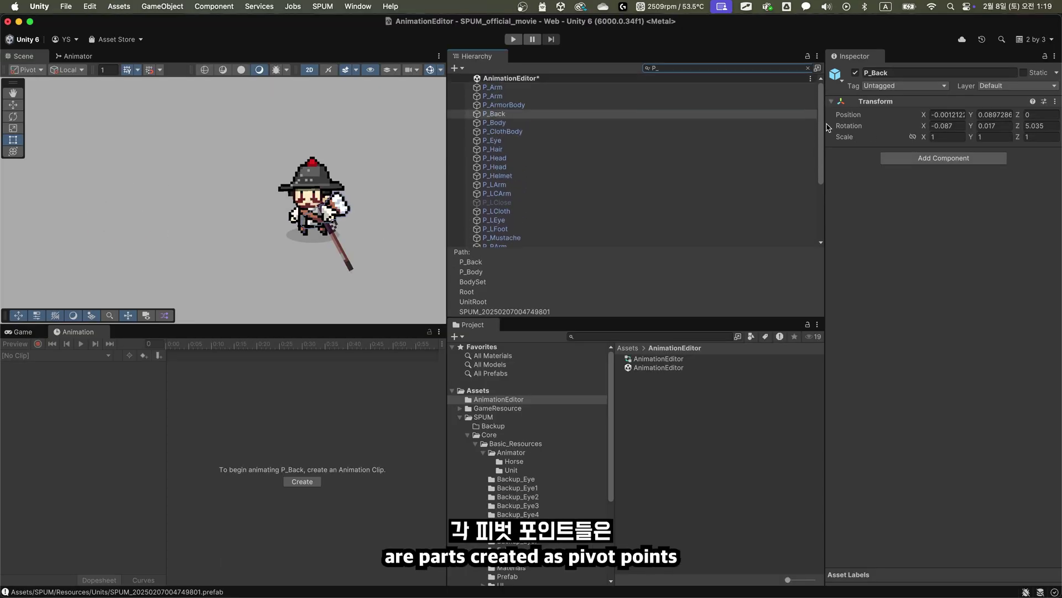
pyautogui.moveTo(242, 252); pyautogui.dragTo(196, 247)
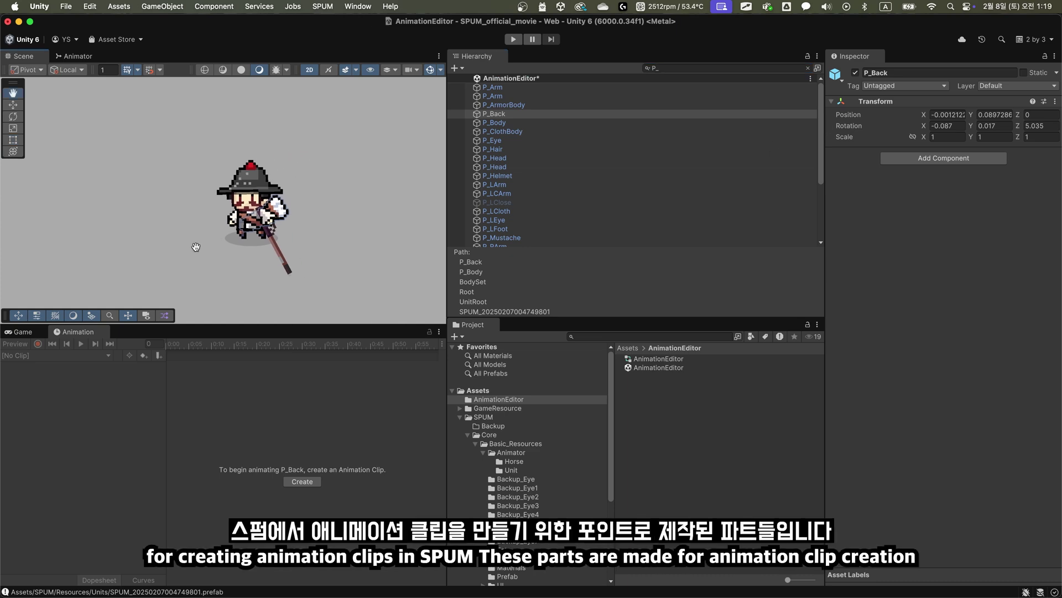
pyautogui.scroll(3, 266, 257)
pyautogui.scroll(2, 273, 258)
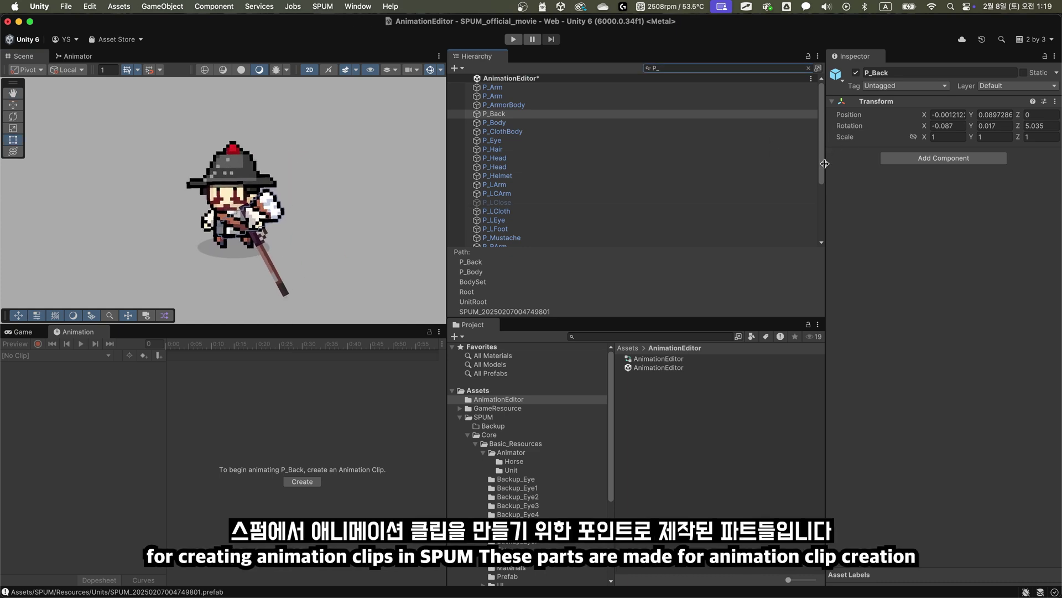
pyautogui.moveTo(821, 148)
pyautogui.mouseDown()
pyautogui.moveTo(822, 232)
pyautogui.moveTo(828, 171)
pyautogui.mouseUp()
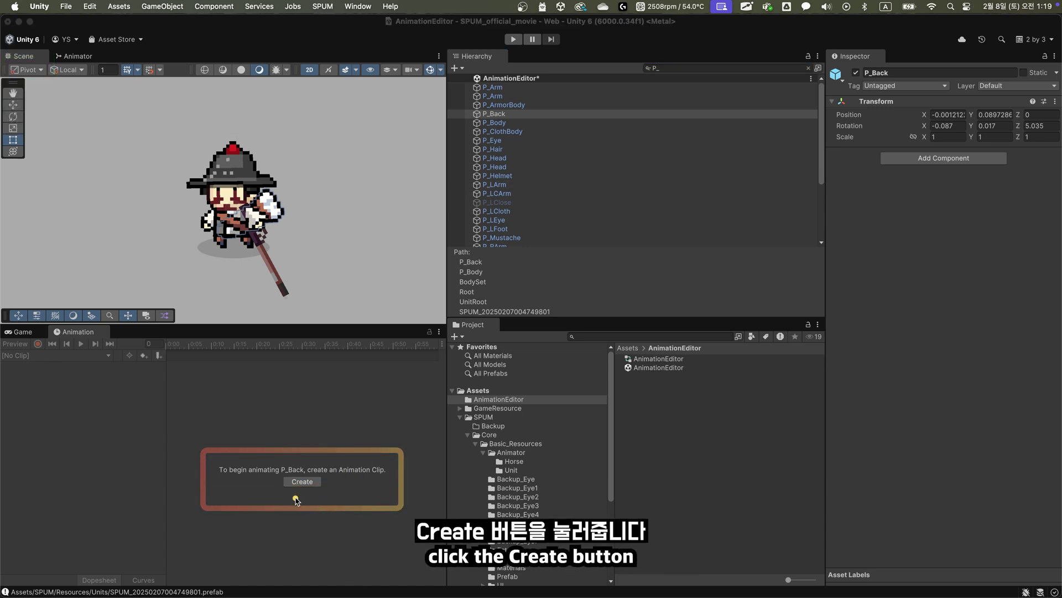
# Create and save the ChosunGun_Idle0 clip, then confirm it in the clip dropdown
pyautogui.click(310, 484)
pyautogui.write('ChosunGun_Idle0')
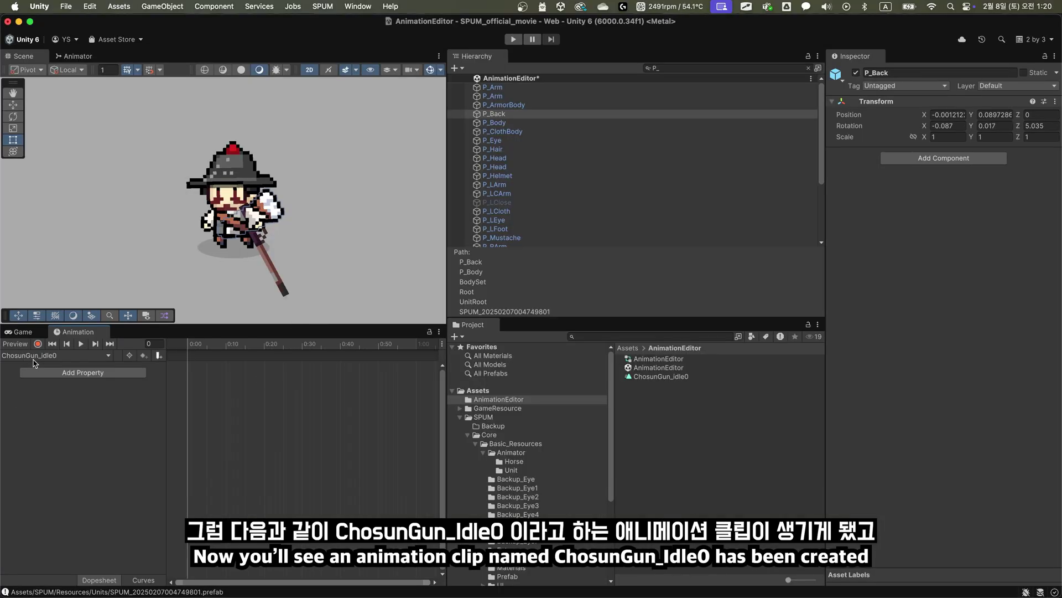
pyautogui.click(54, 356)
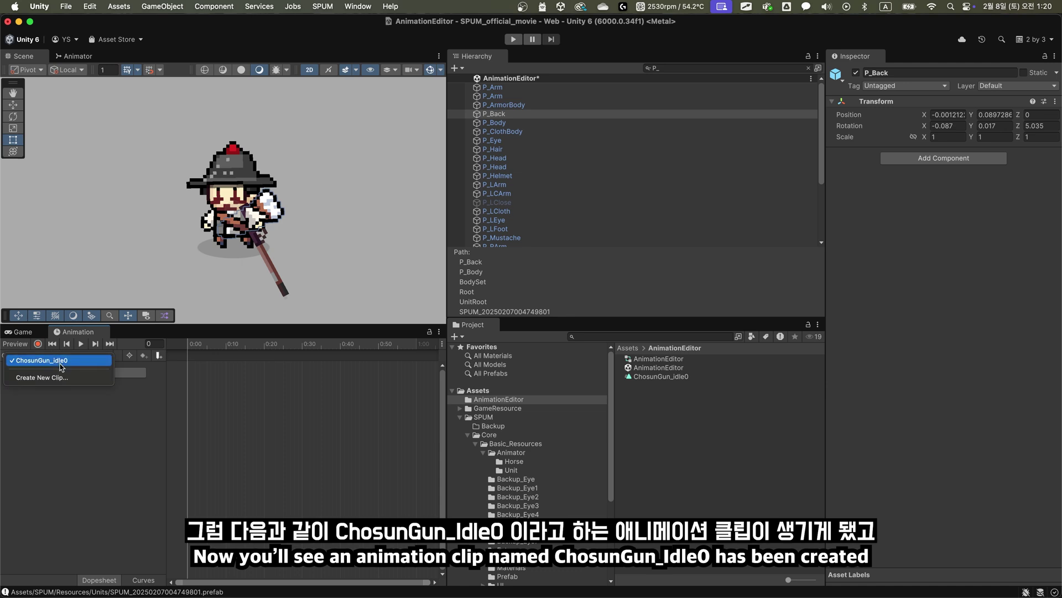
pyautogui.click(61, 361)
pyautogui.moveTo(192, 347)
pyautogui.mouseDown()
pyautogui.moveTo(415, 352)
pyautogui.moveTo(187, 350)
pyautogui.mouseUp()
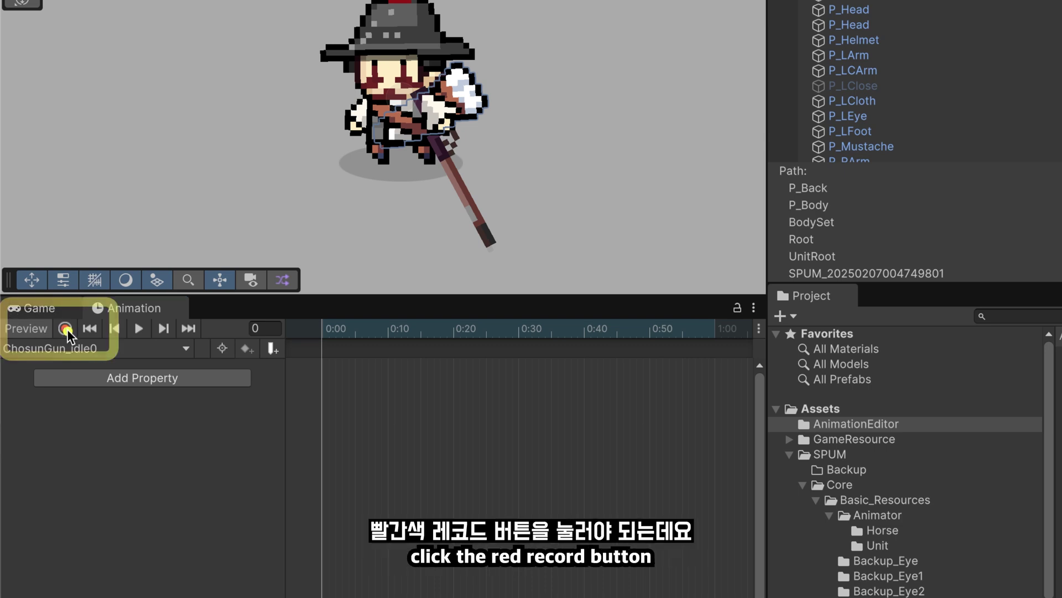
# With recording on, key position and rotation on all selected P_ body parts
pyautogui.click(66, 328)
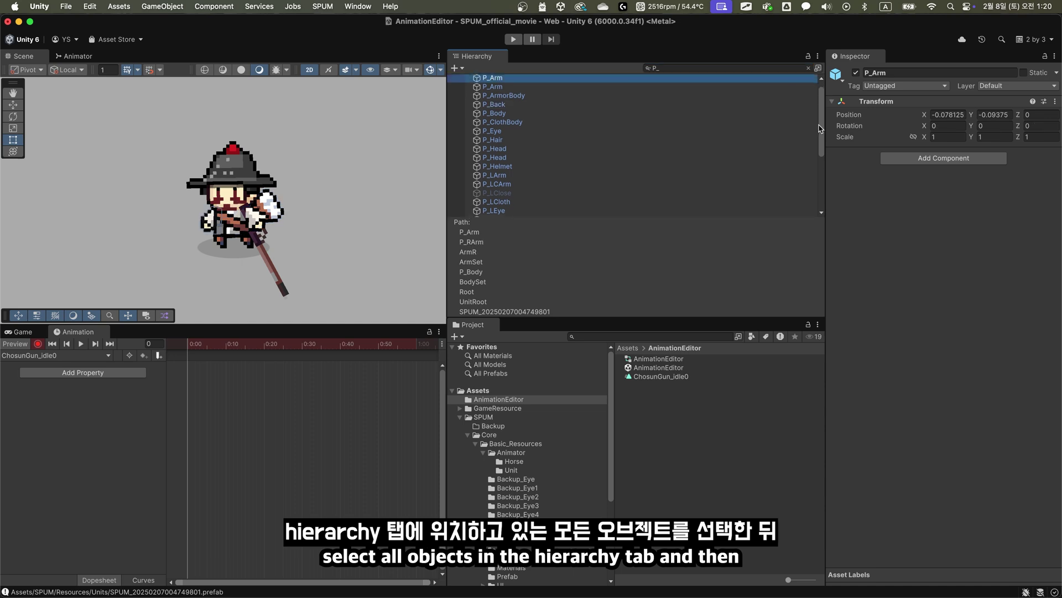
pyautogui.press('super+a')
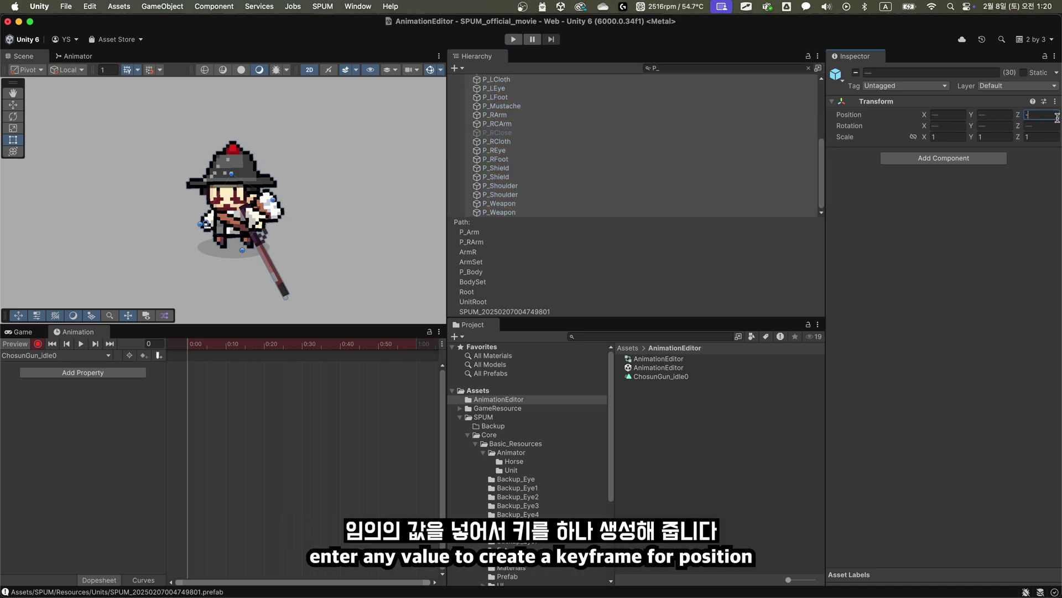
pyautogui.write('1')
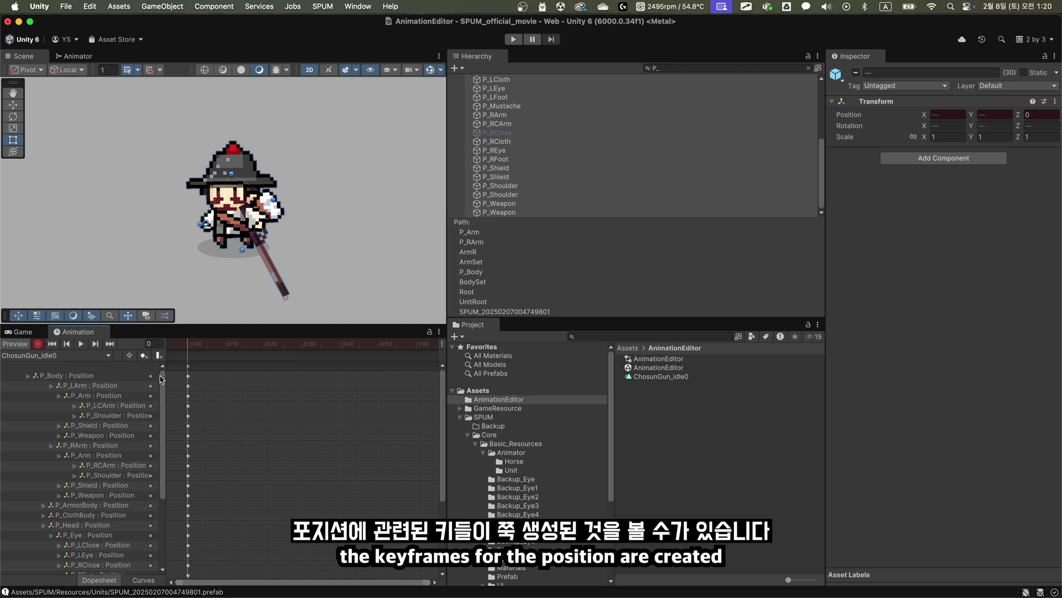
pyautogui.scroll(-3, 162, 385)
pyautogui.scroll(3, 163, 386)
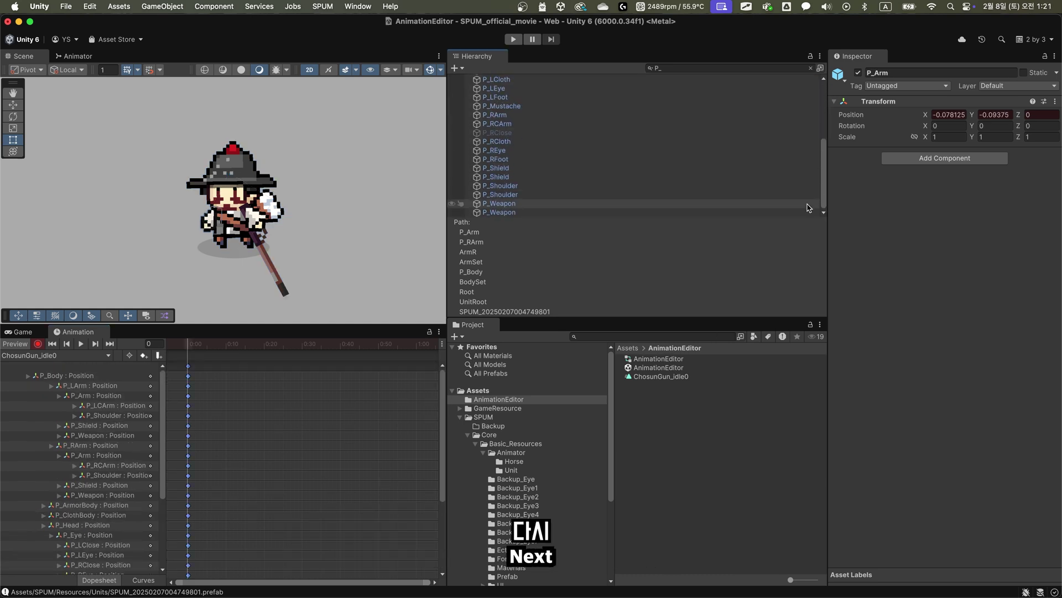
pyautogui.keyDown('shift'); pyautogui.click(498, 212); pyautogui.keyUp('shift')
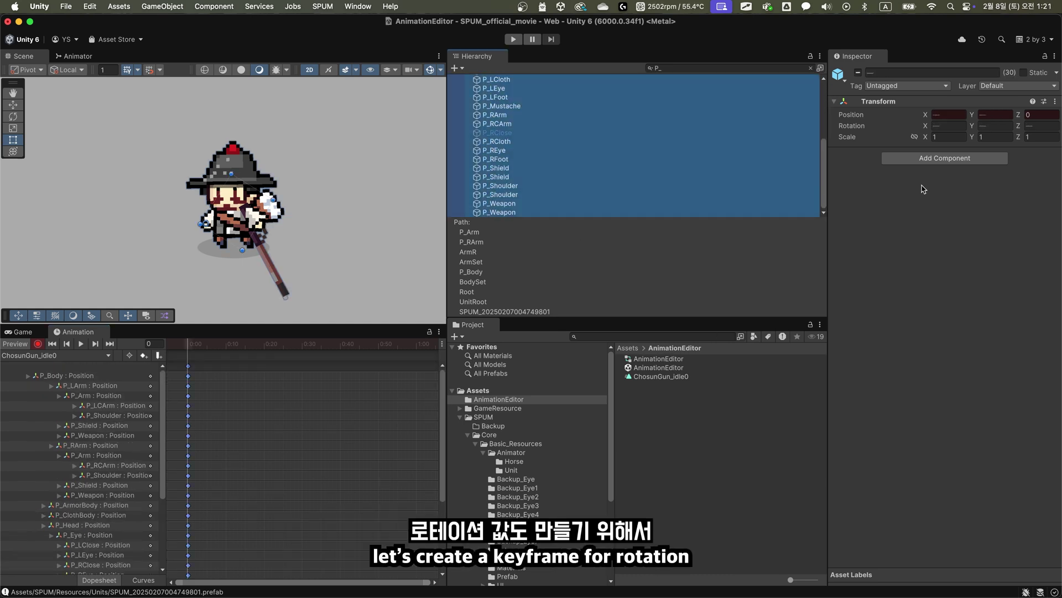
pyautogui.click(990, 126)
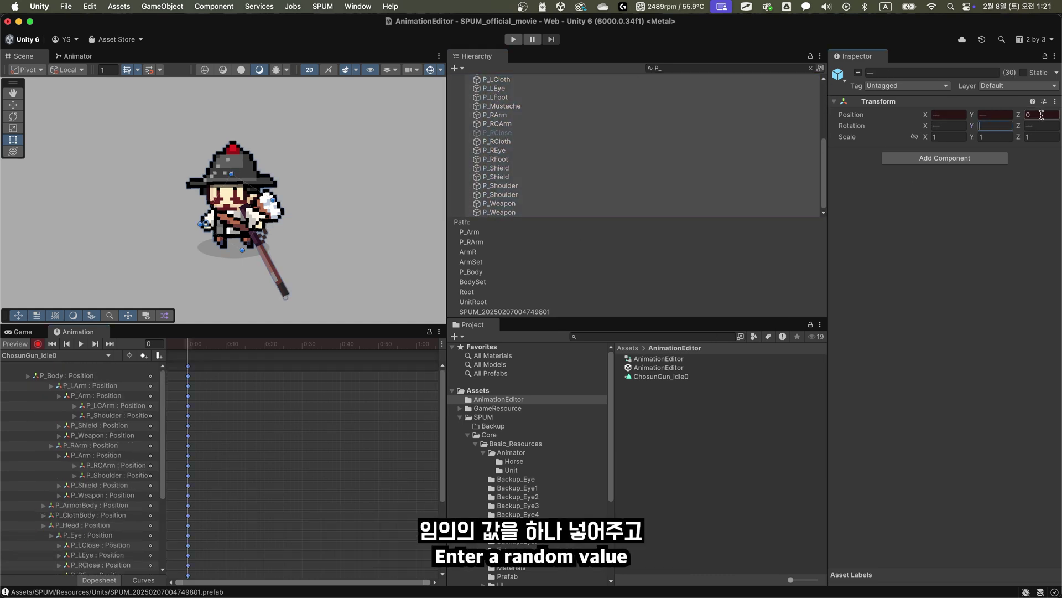
pyautogui.write('-')
pyautogui.press('BackSpace')
pyautogui.press('BackSpace')
pyautogui.write('0')
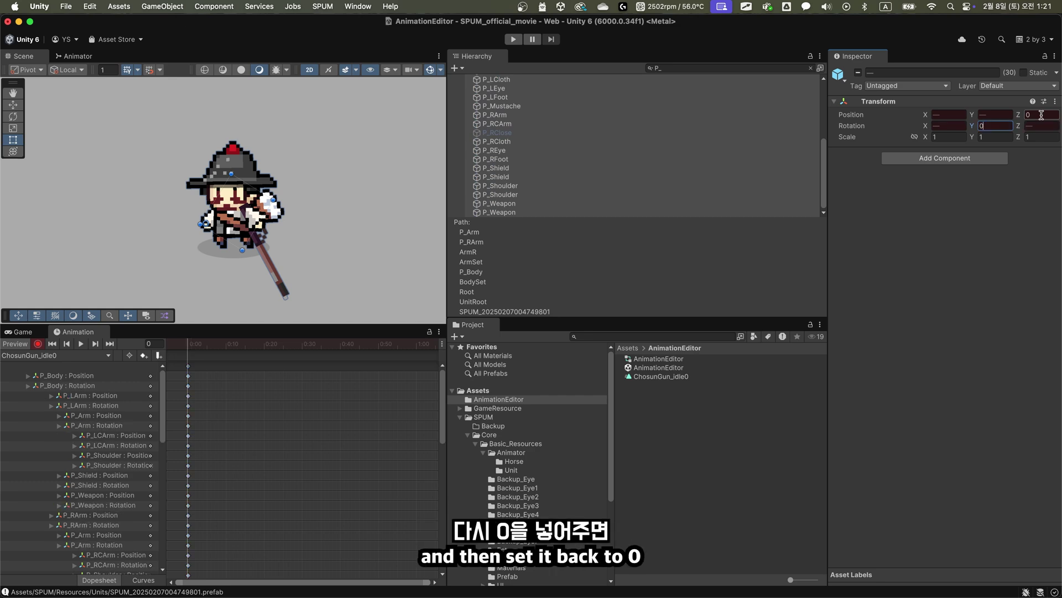
pyautogui.moveTo(189, 344); pyautogui.dragTo(373, 347)
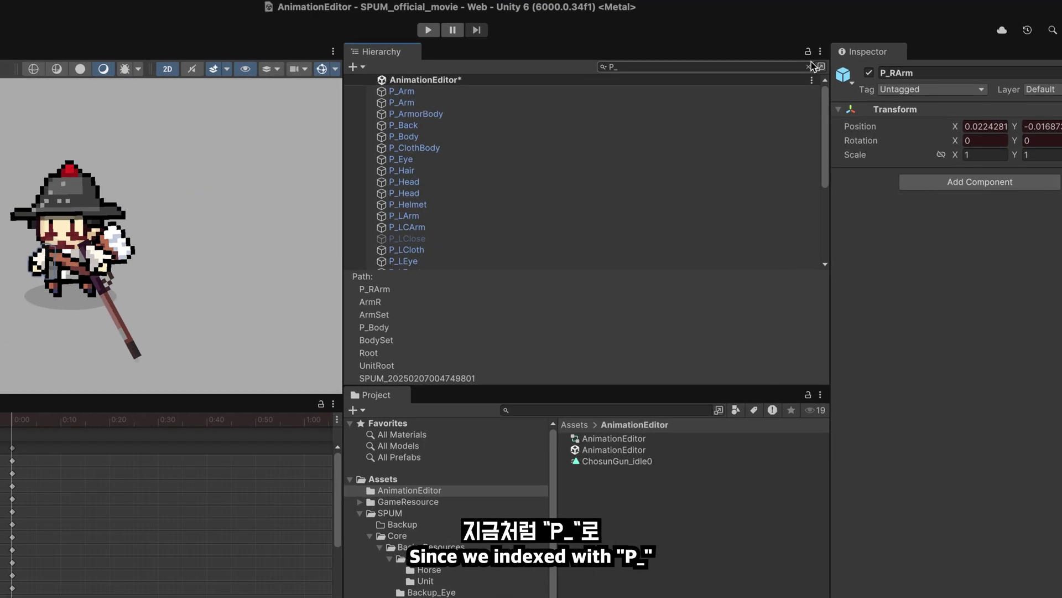
# Tilt P_Body slightly and reposition and rotate P_LArm downward
pyautogui.click(810, 67)
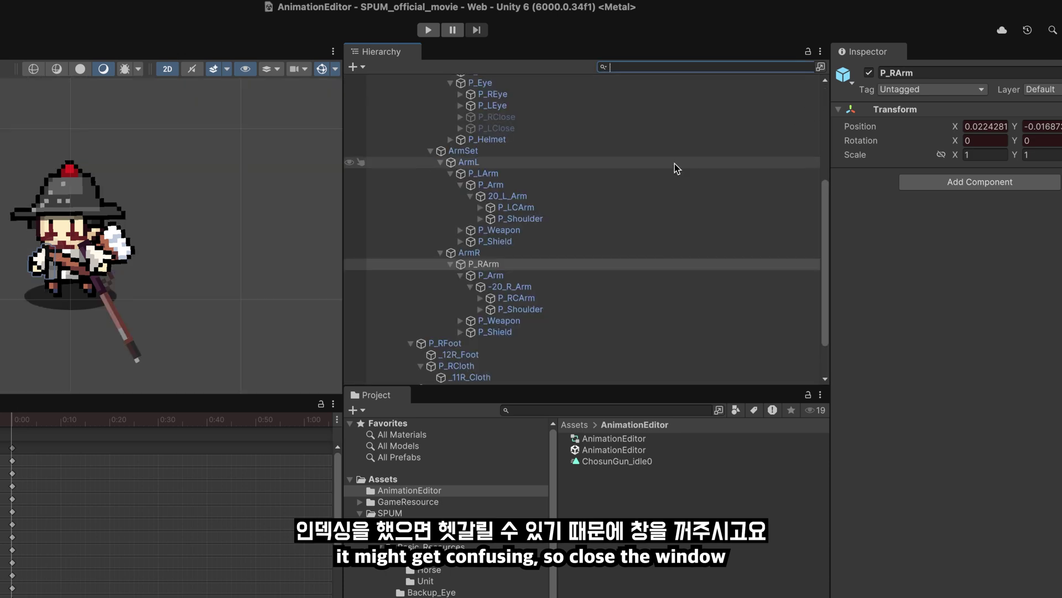
pyautogui.scroll(-2, 259, 233)
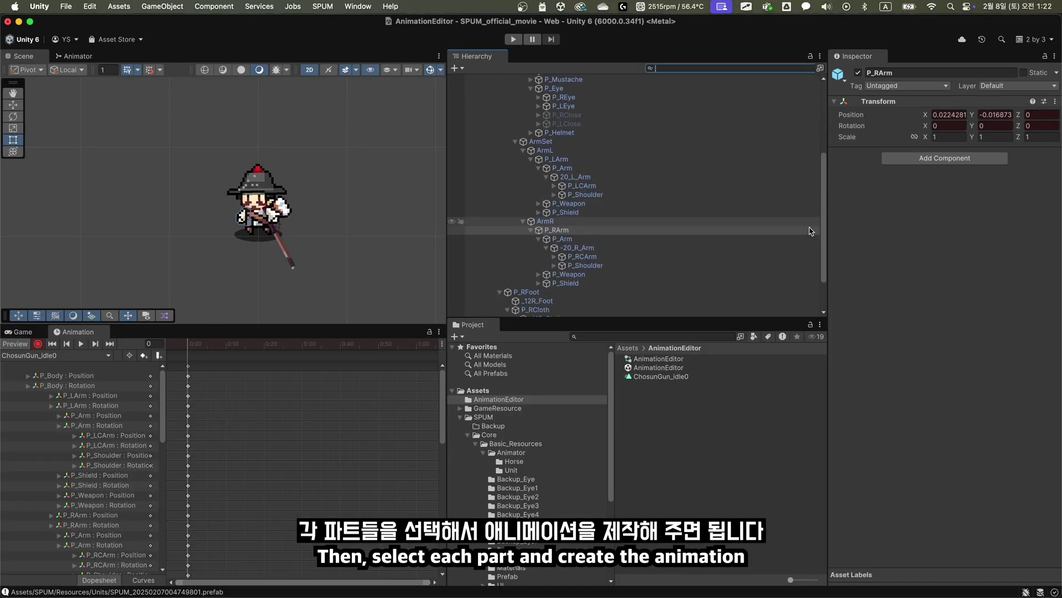
pyautogui.scroll(2, 305, 225)
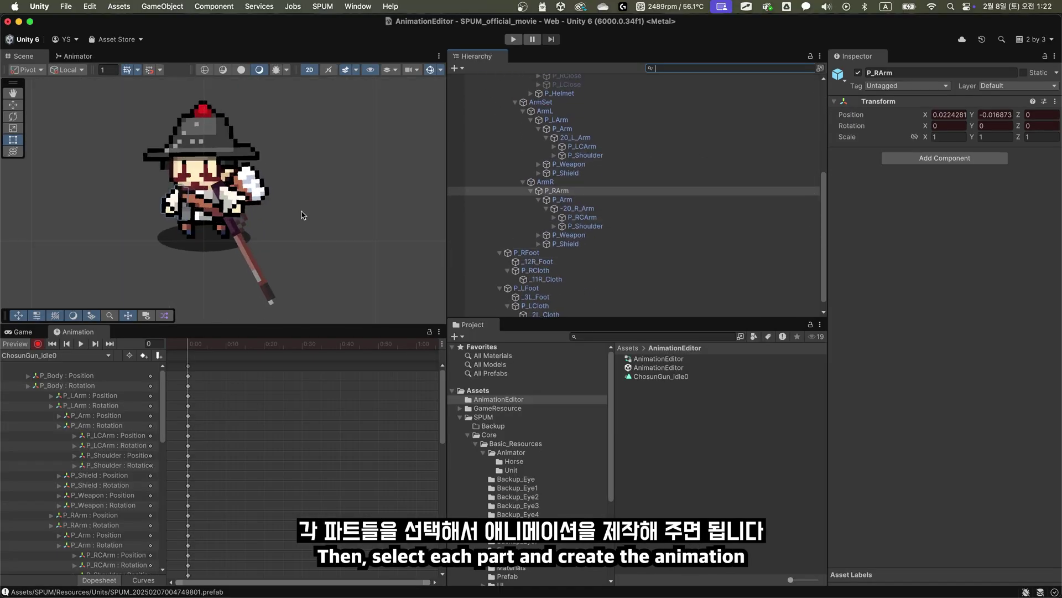
pyautogui.scroll(5, 581, 191)
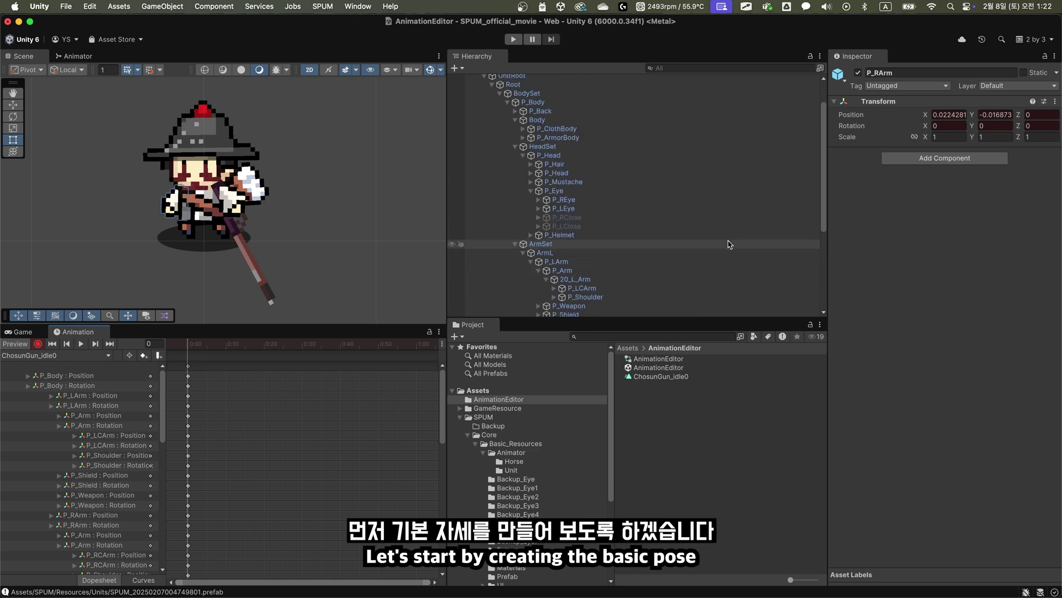
pyautogui.scroll(3, 274, 199)
pyautogui.scroll(2, 299, 224)
pyautogui.click(303, 231)
pyautogui.moveTo(303, 231); pyautogui.dragTo(302, 218)
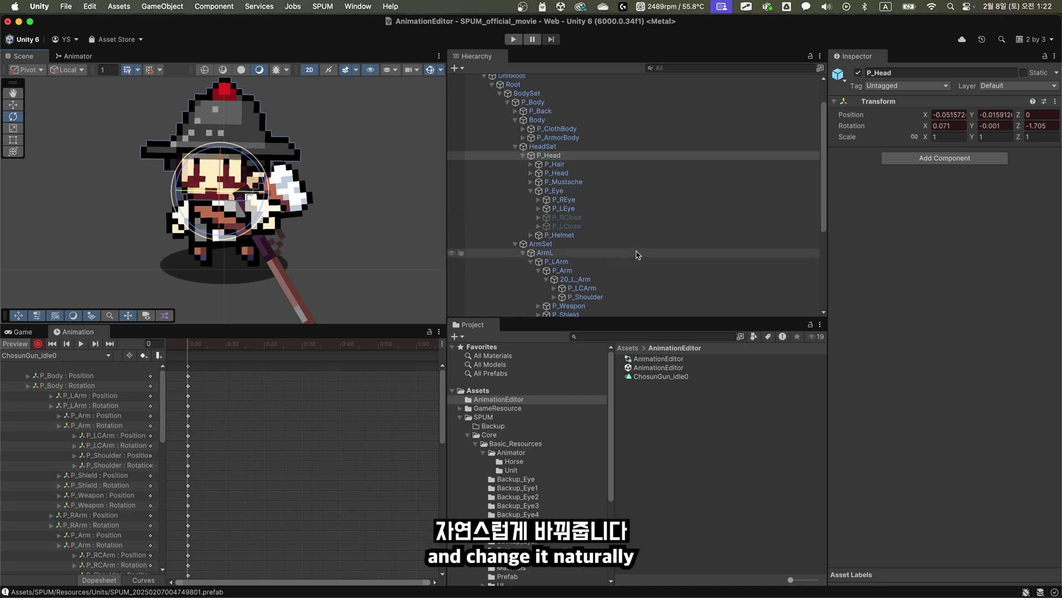
pyautogui.scroll(-3, 606, 249)
pyautogui.scroll(-2, 606, 249)
pyautogui.scroll(-2, 607, 250)
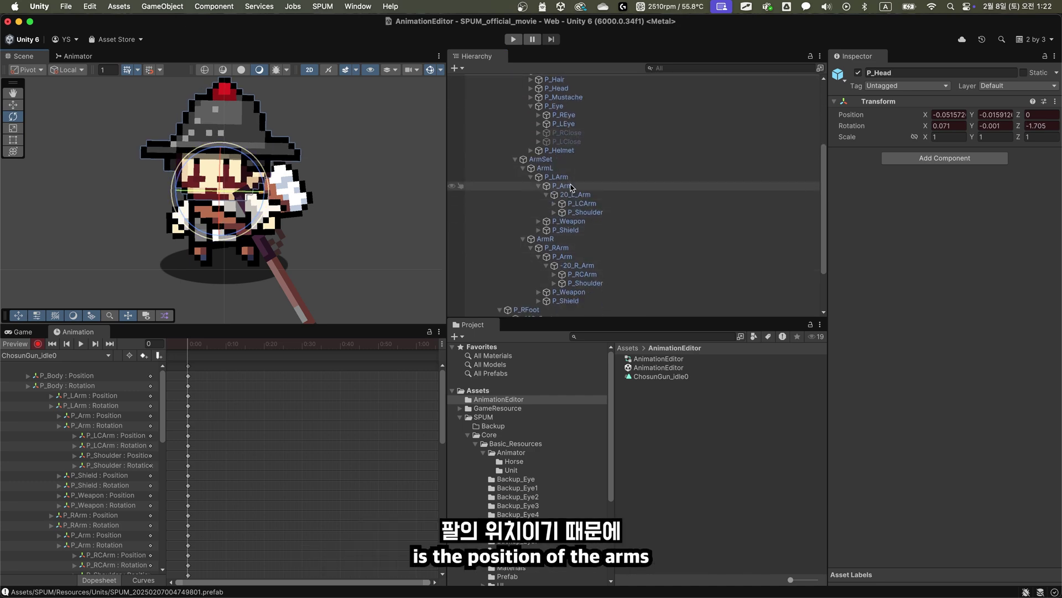
pyautogui.click(584, 176)
pyautogui.scroll(1, 249, 200)
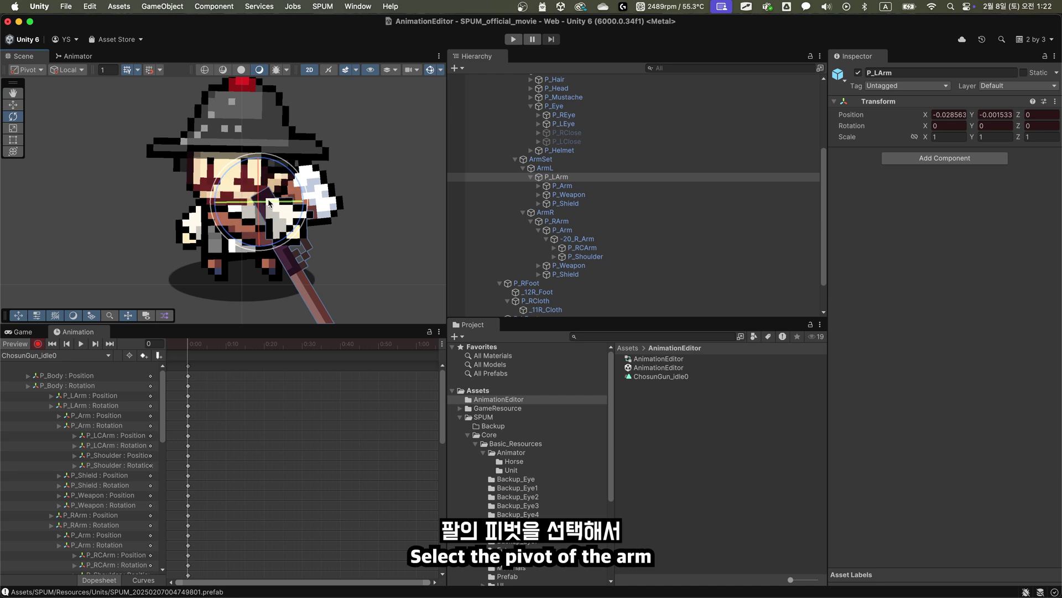
pyautogui.moveTo(270, 200)
pyautogui.mouseDown()
pyautogui.moveTo(275, 215)
pyautogui.moveTo(311, 208)
pyautogui.moveTo(283, 249)
pyautogui.mouseUp()
pyautogui.press('e')
pyautogui.press('w')
pyautogui.moveTo(270, 212); pyautogui.dragTo(281, 209)
# Lay P_Weapon horizontally, lower it to the left and tilt the barrel up
pyautogui.click(569, 194)
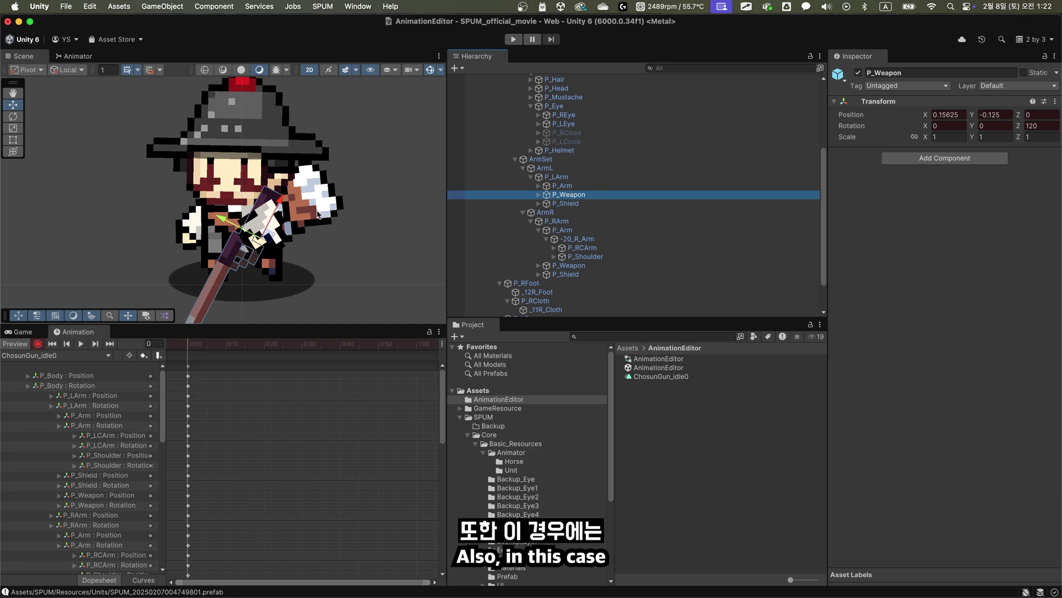
pyautogui.moveTo(260, 222); pyautogui.dragTo(276, 247, button='middle')
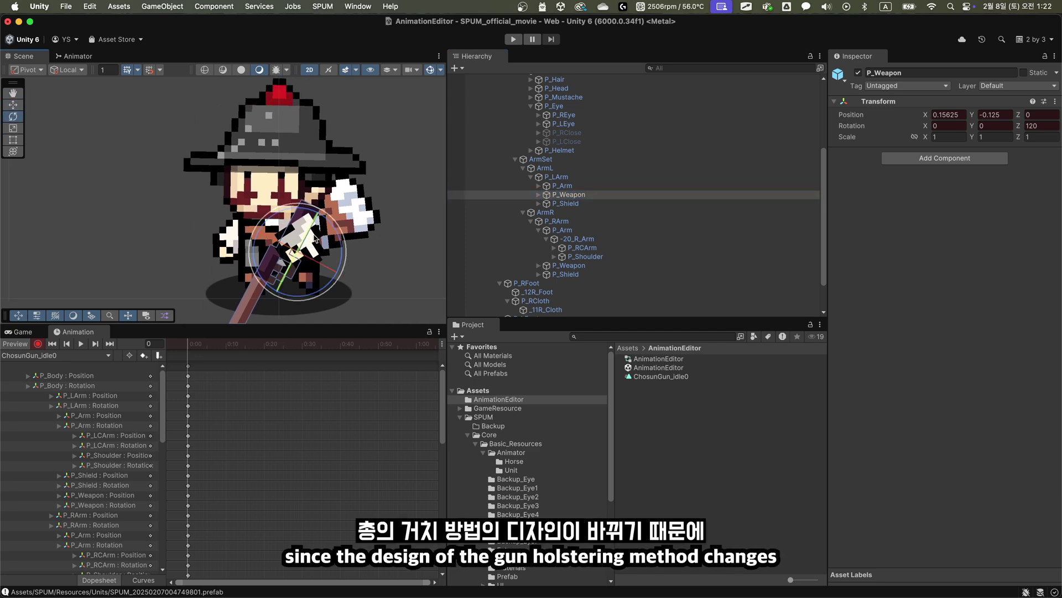
pyautogui.press('e')
pyautogui.moveTo(314, 240); pyautogui.dragTo(317, 257)
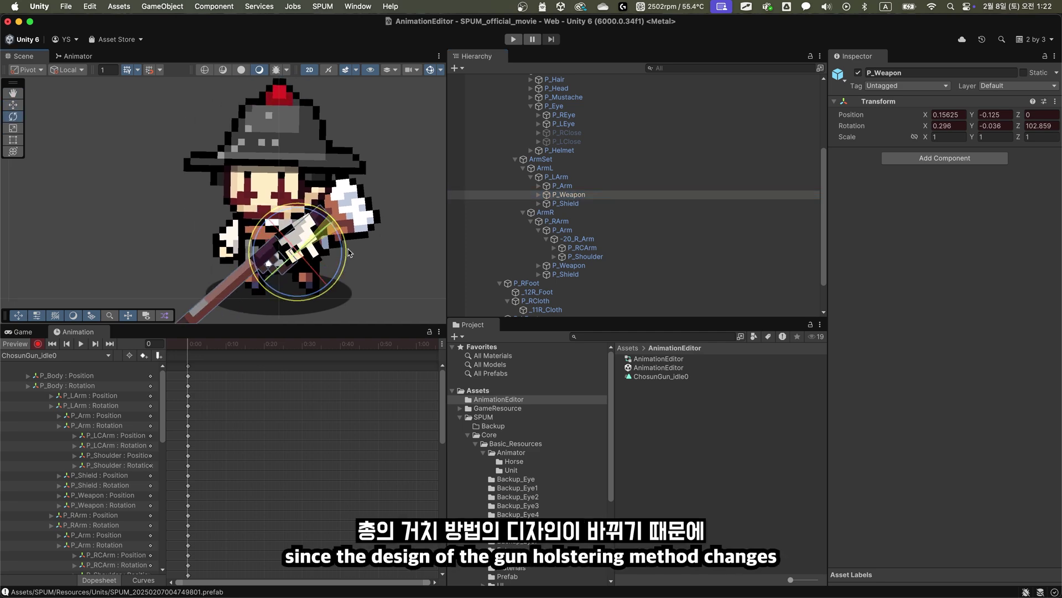
pyautogui.press('w')
pyautogui.moveTo(299, 217); pyautogui.dragTo(274, 252)
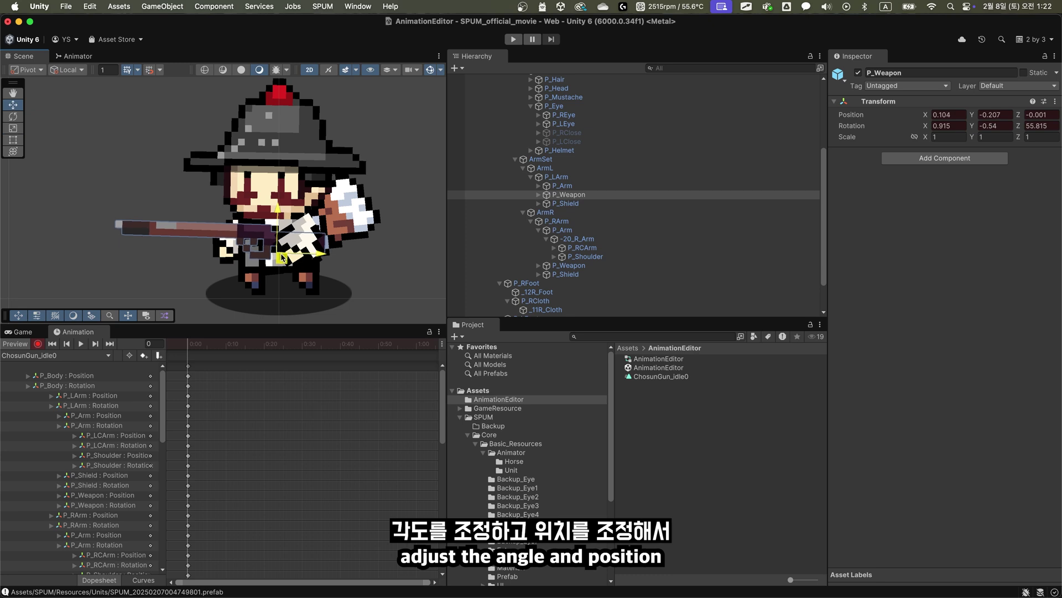
pyautogui.press('e')
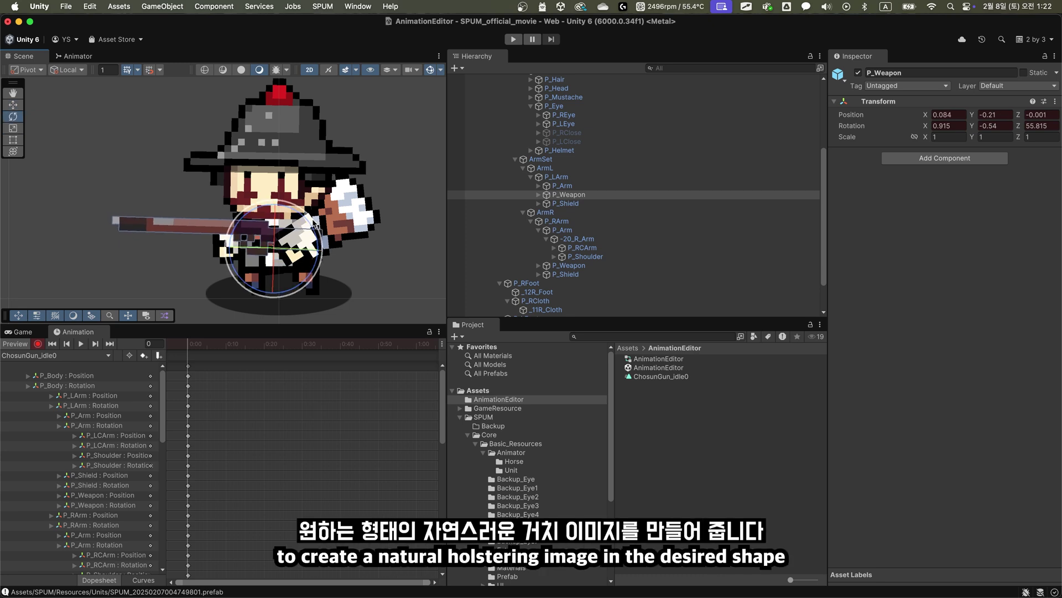
pyautogui.moveTo(320, 245); pyautogui.dragTo(325, 259)
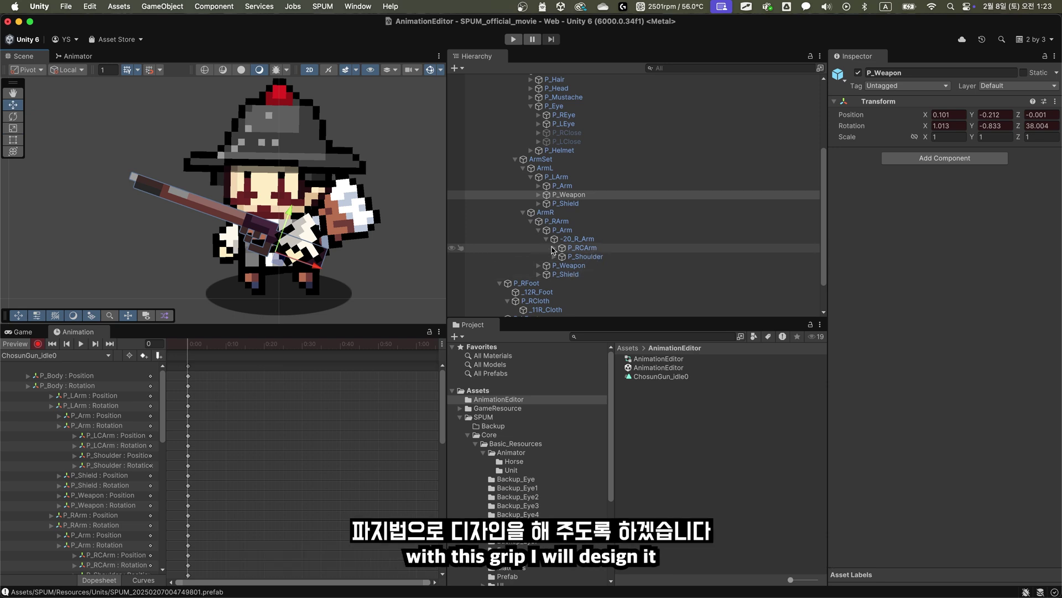
# Rotate P_RArm toward the gun and lower it onto the weapon
pyautogui.click(576, 221)
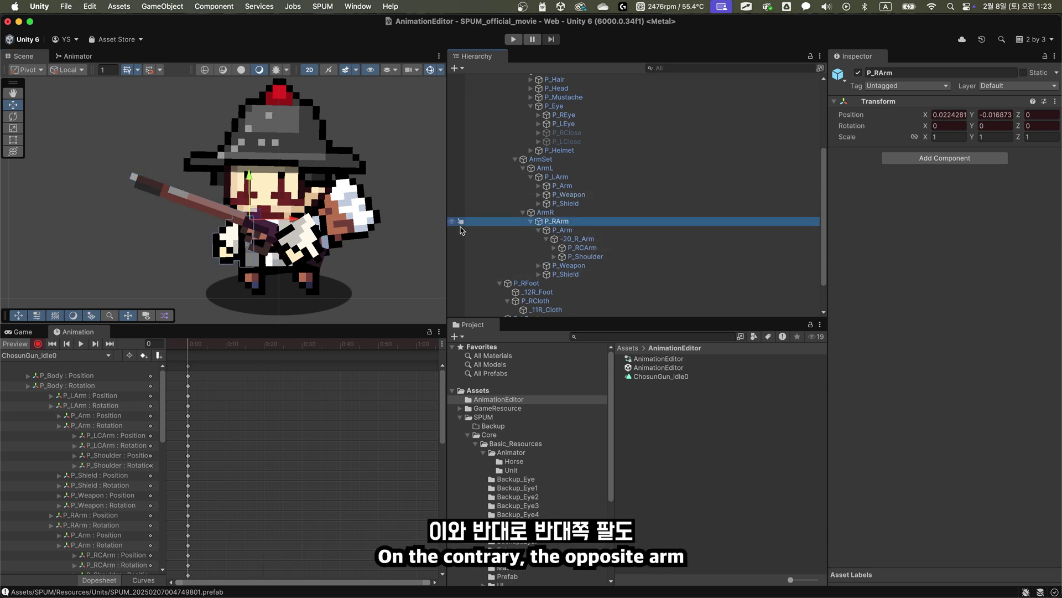
pyautogui.press('e')
pyautogui.moveTo(279, 218); pyautogui.dragTo(326, 264)
pyautogui.press('w')
pyautogui.moveTo(256, 223); pyautogui.dragTo(257, 239)
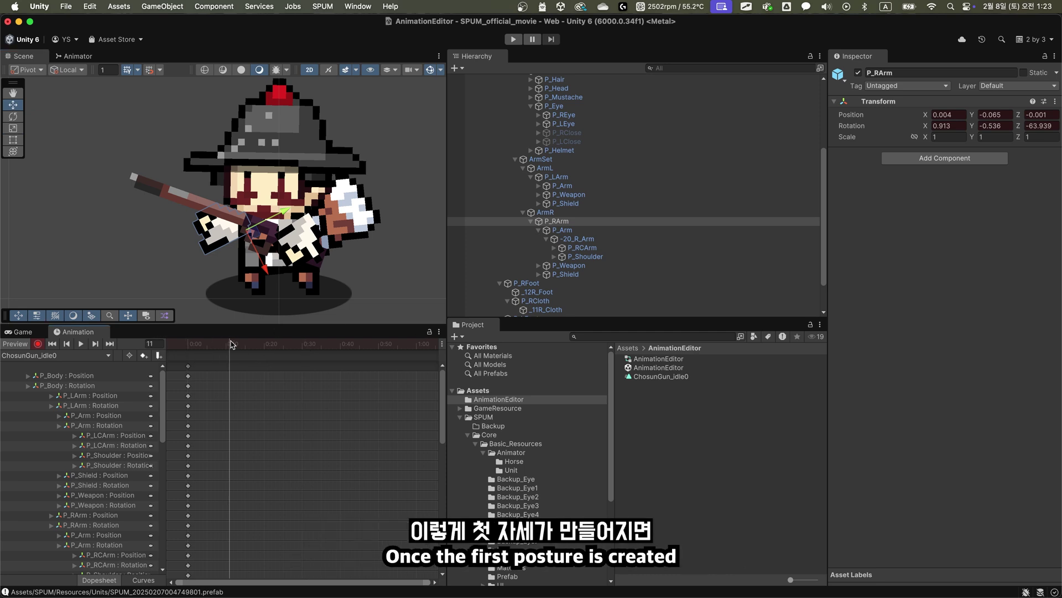
# Copy the frame-0 pose keys to frame 60, preview the loop, and move to 0:30
pyautogui.moveTo(190, 346); pyautogui.dragTo(411, 349)
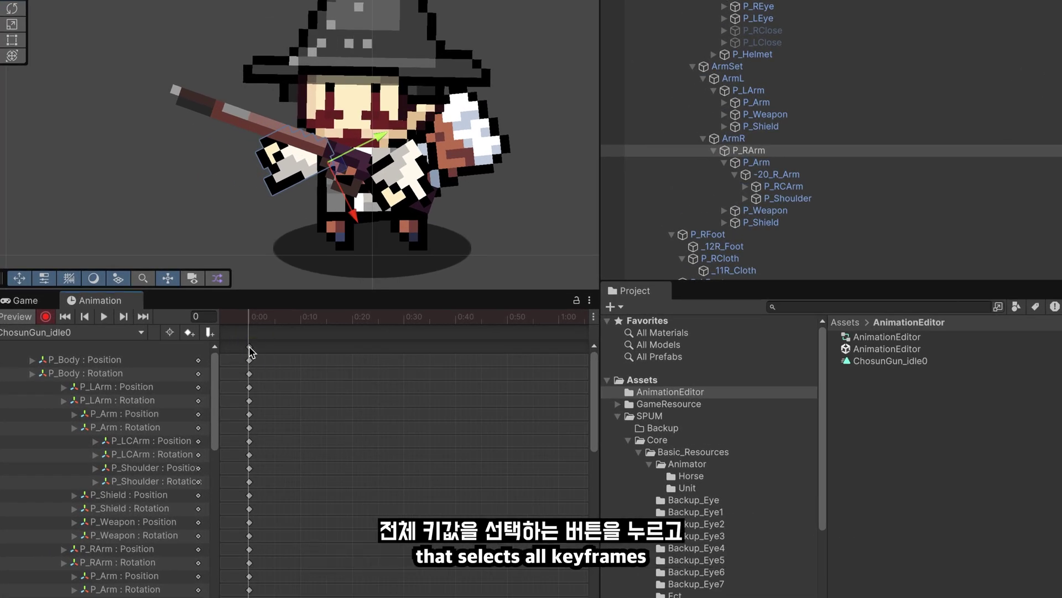
pyautogui.click(250, 346)
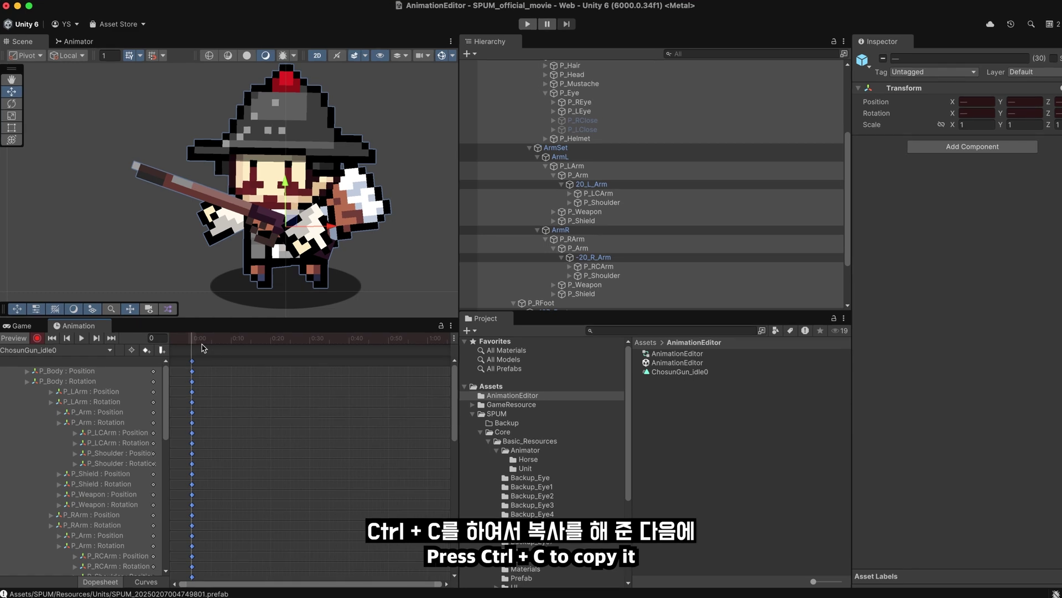
pyautogui.moveTo(193, 340); pyautogui.dragTo(419, 344)
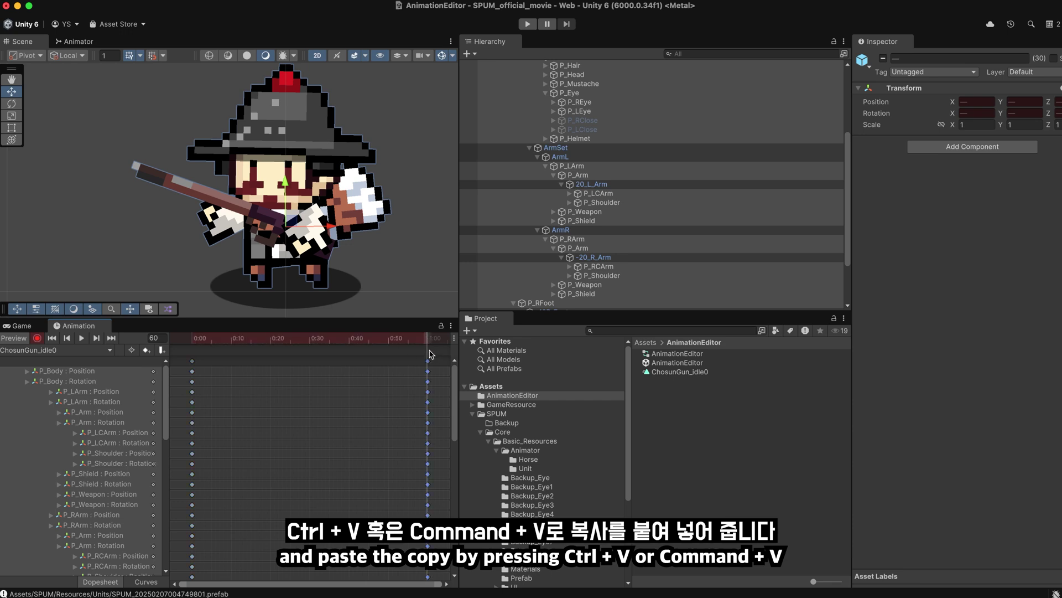
pyautogui.moveTo(429, 340); pyautogui.dragTo(192, 342)
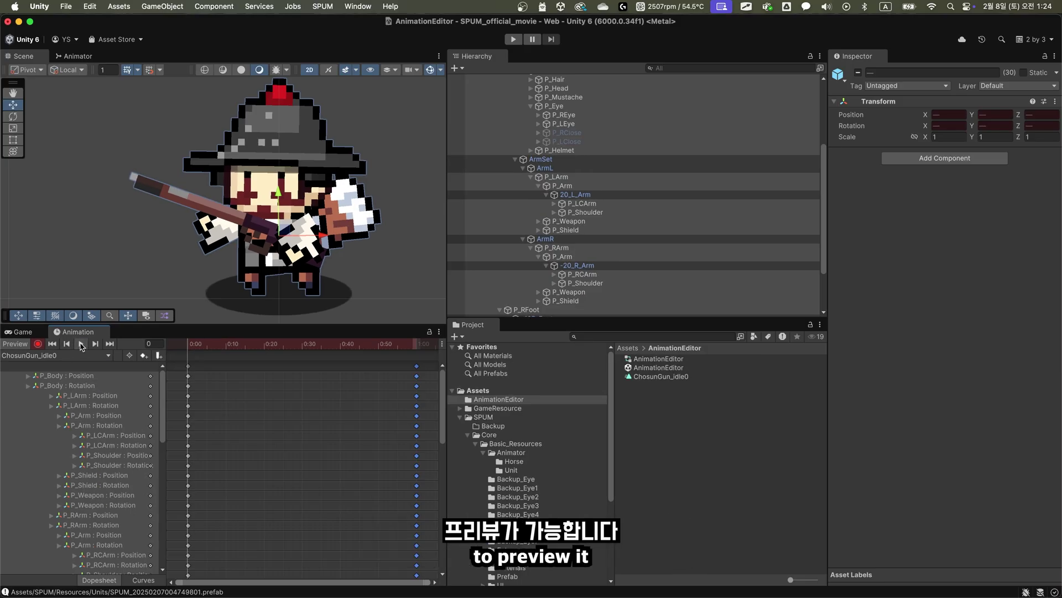
pyautogui.click(82, 344)
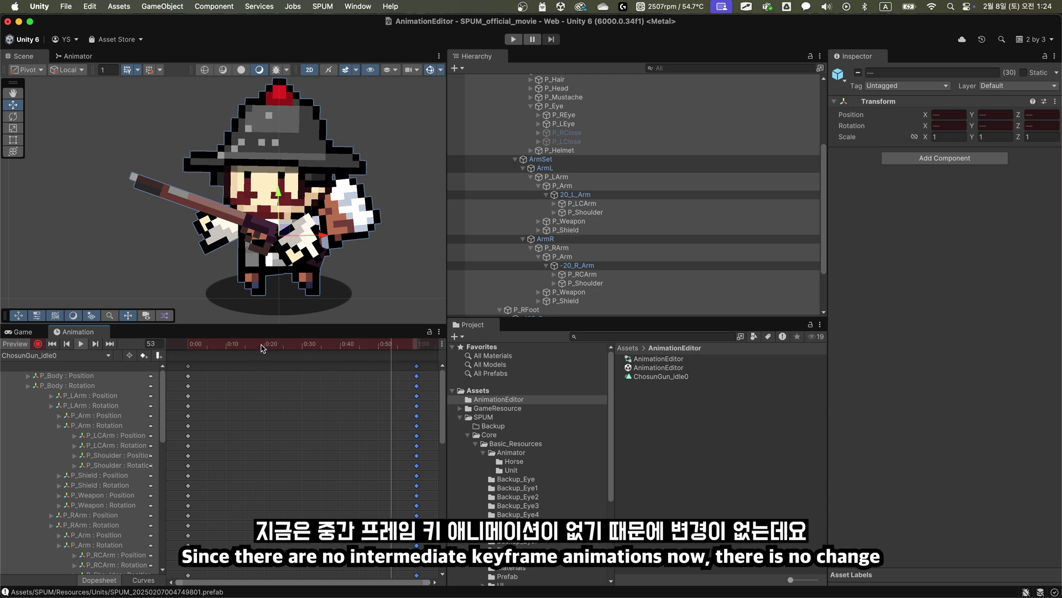
pyautogui.moveTo(210, 347); pyautogui.dragTo(303, 345)
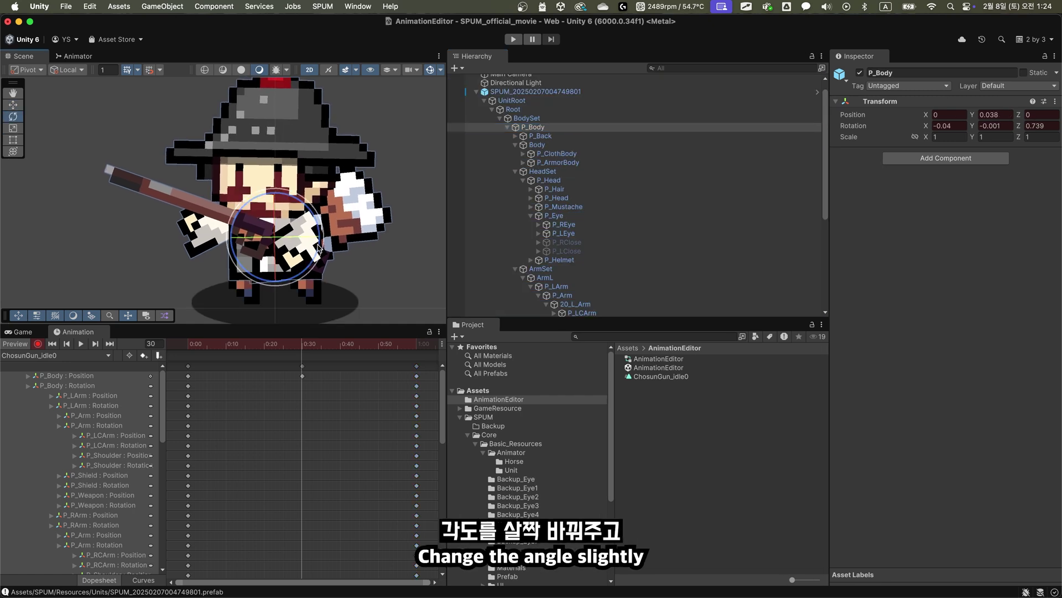
# At 0:30, slightly rotate the head and back piece, nudge the helmet, and select both feet
pyautogui.click(548, 180)
pyautogui.moveTo(314, 229); pyautogui.dragTo(314, 226)
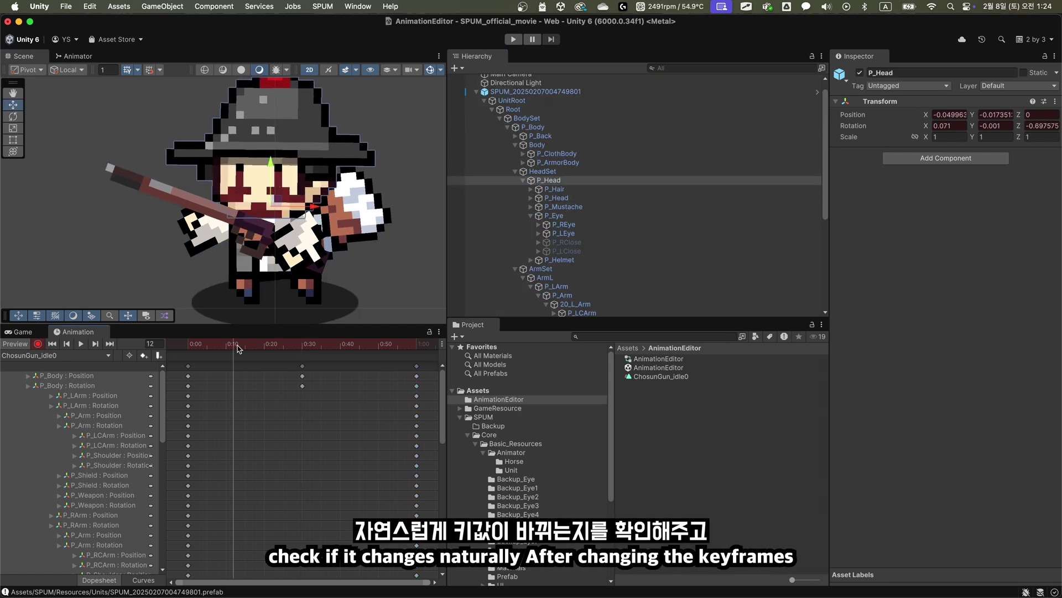
pyautogui.moveTo(302, 344)
pyautogui.mouseDown()
pyautogui.moveTo(190, 347)
pyautogui.moveTo(284, 347)
pyautogui.mouseUp()
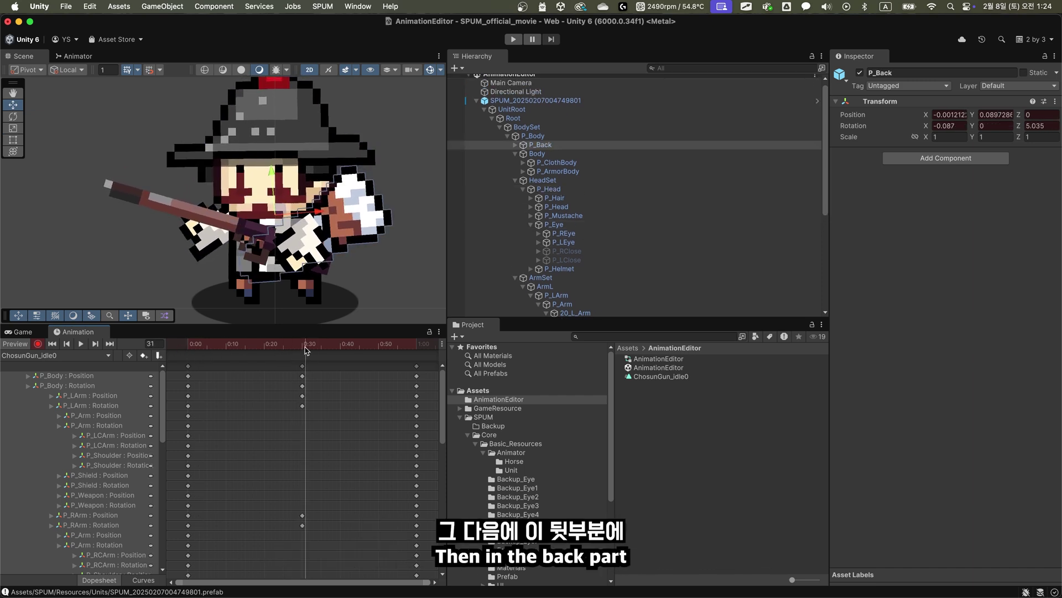
pyautogui.moveTo(323, 199); pyautogui.dragTo(297, 223)
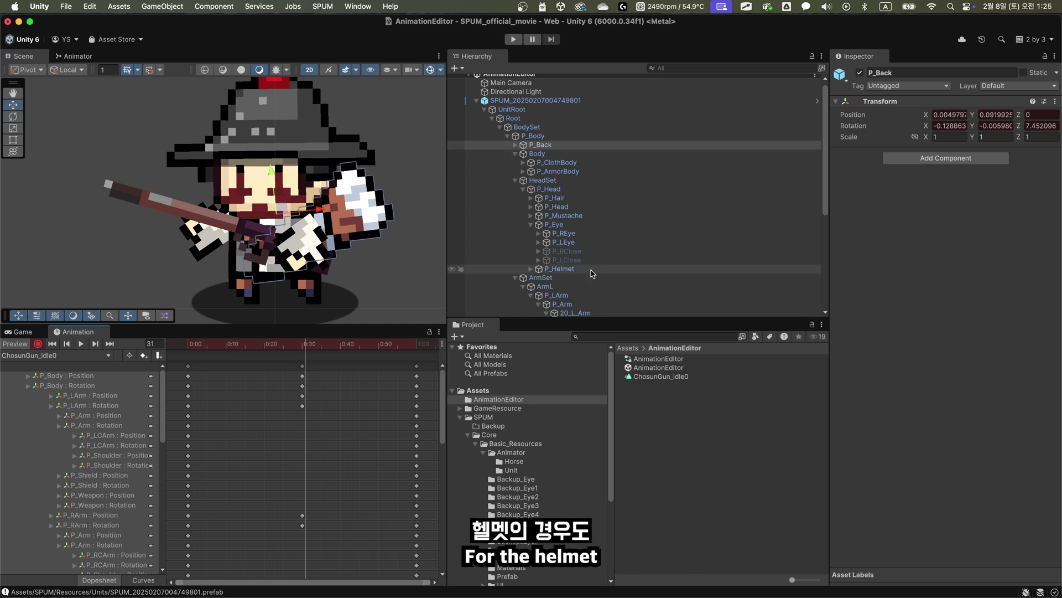
pyautogui.click(591, 269)
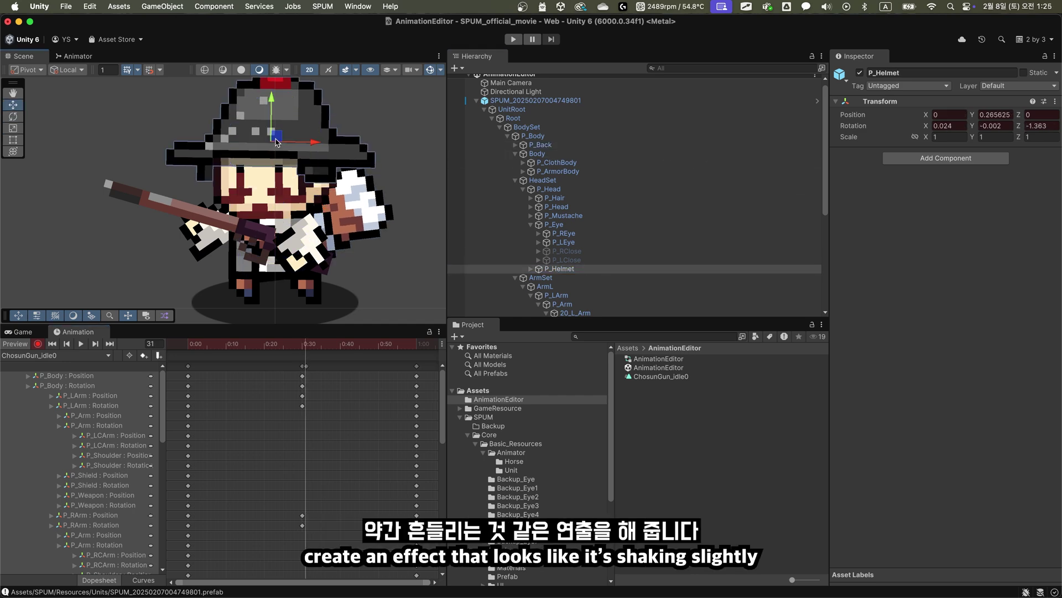
pyautogui.moveTo(275, 137); pyautogui.dragTo(277, 139)
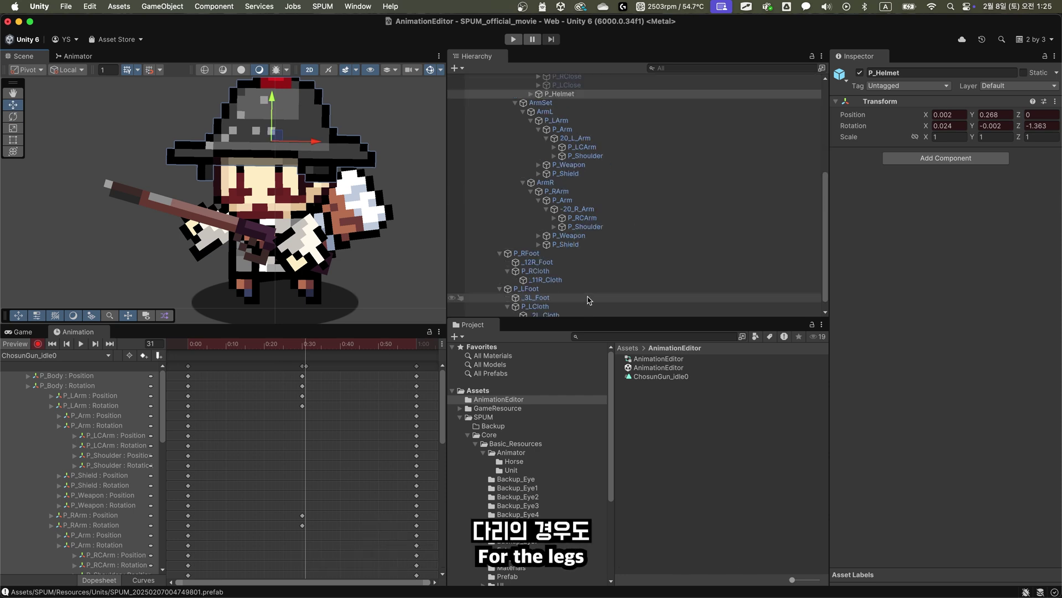
pyautogui.scroll(-5, 632, 208)
pyautogui.click(526, 241)
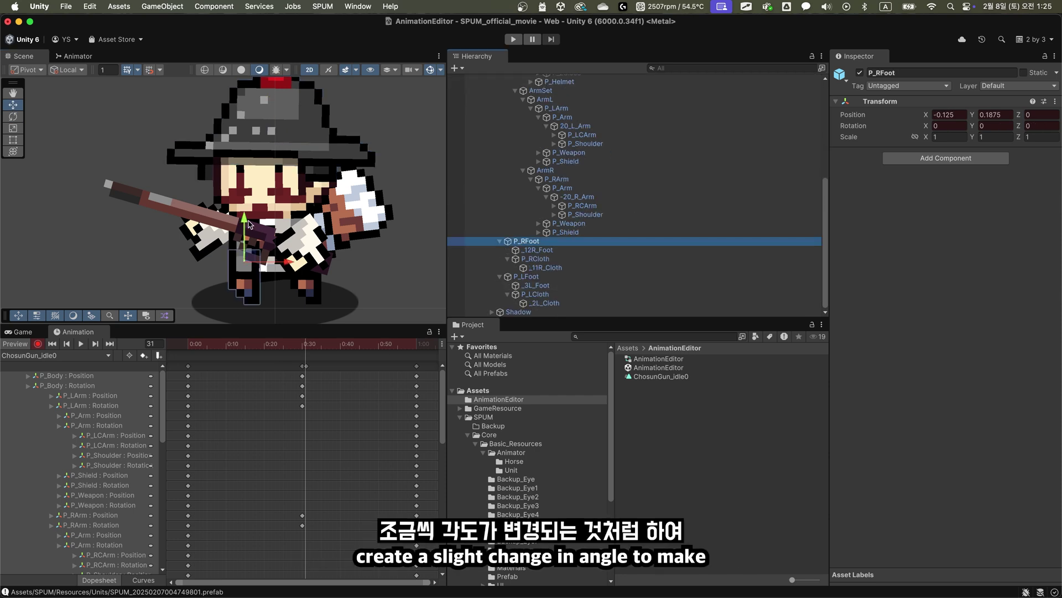
pyautogui.click(307, 274)
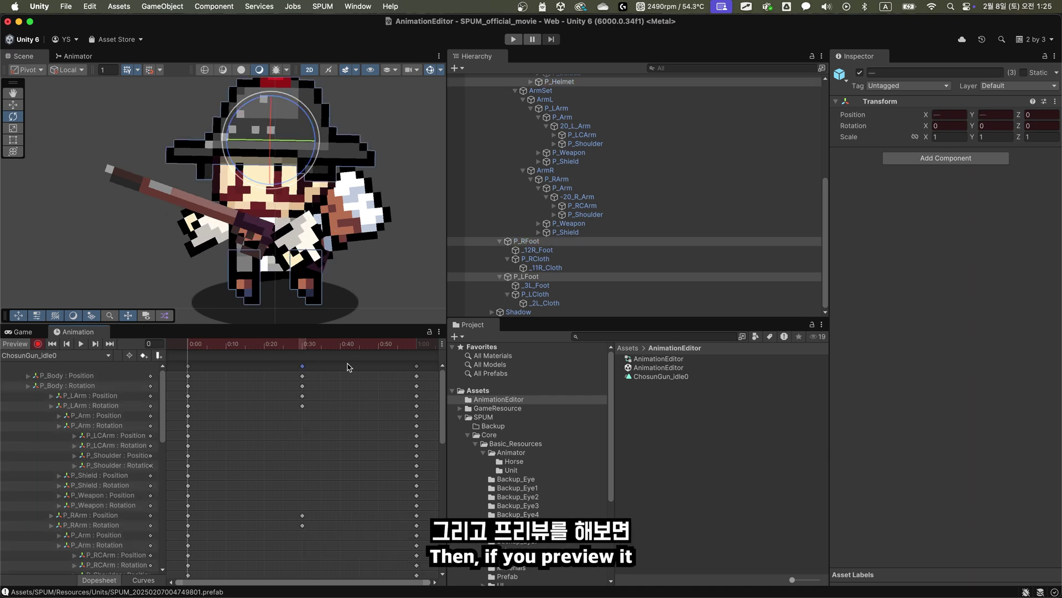
# Move the middle pose keys to 0:15 and the final pose keys to 0:30
pyautogui.press('space')
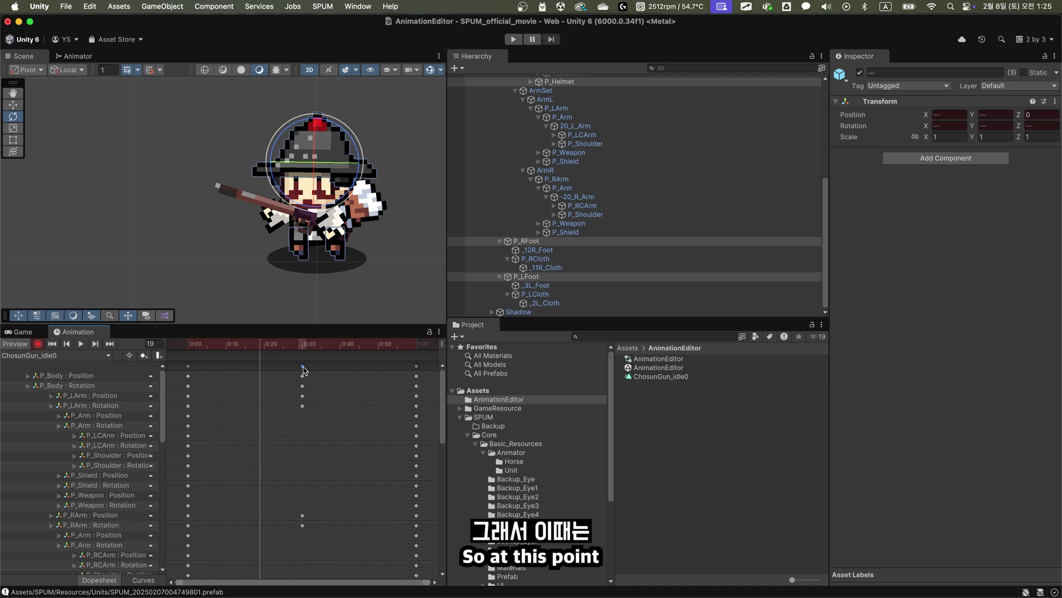
pyautogui.click(302, 368)
pyautogui.moveTo(303, 371)
pyautogui.mouseDown()
pyautogui.moveTo(269, 371)
pyautogui.moveTo(344, 371)
pyautogui.moveTo(248, 368)
pyautogui.mouseUp()
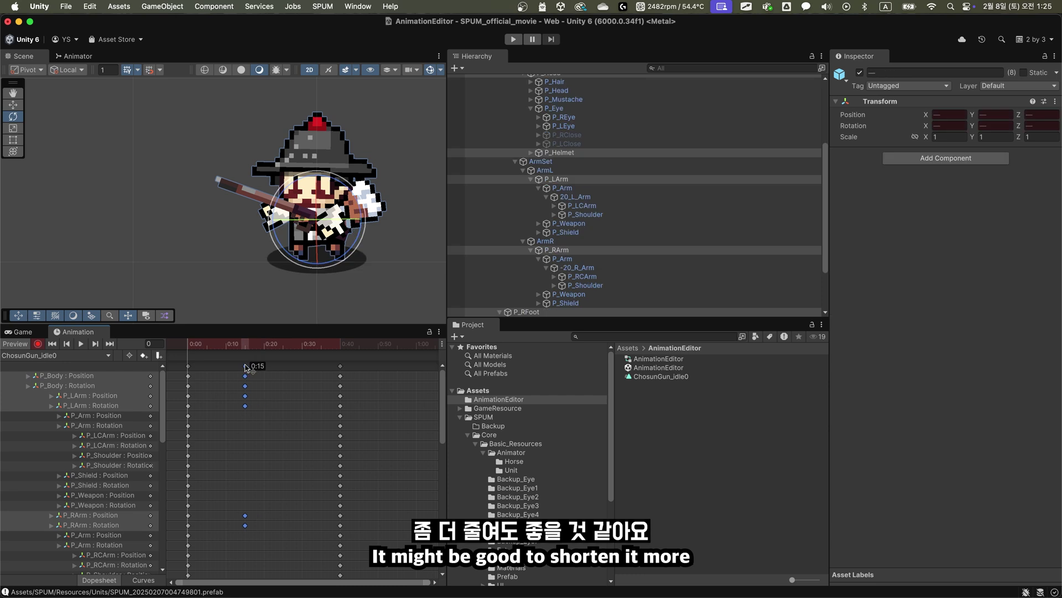
pyautogui.moveTo(338, 370); pyautogui.dragTo(304, 371)
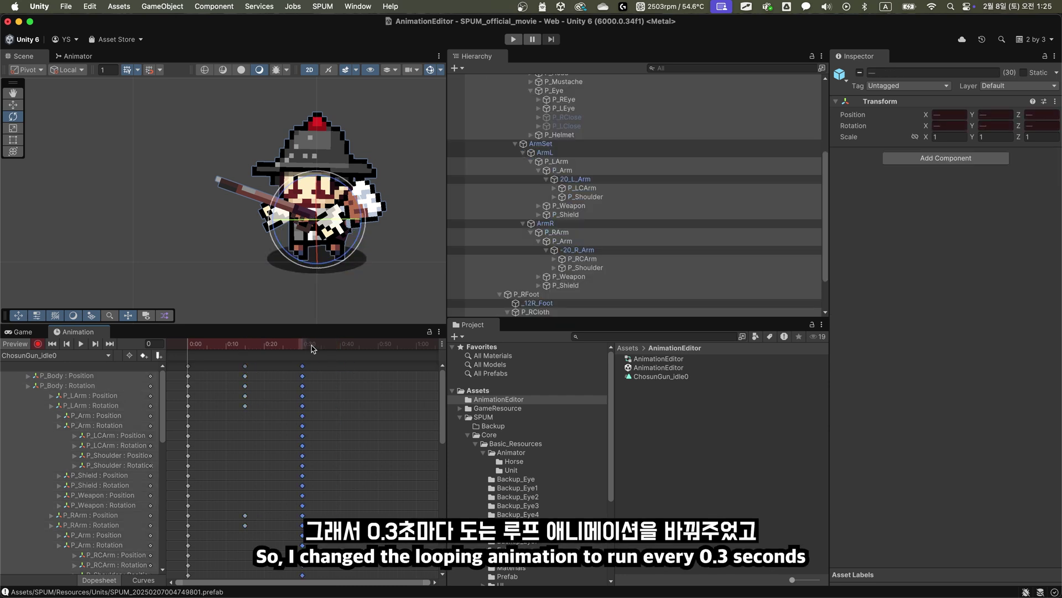
pyautogui.scroll(-2, 292, 237)
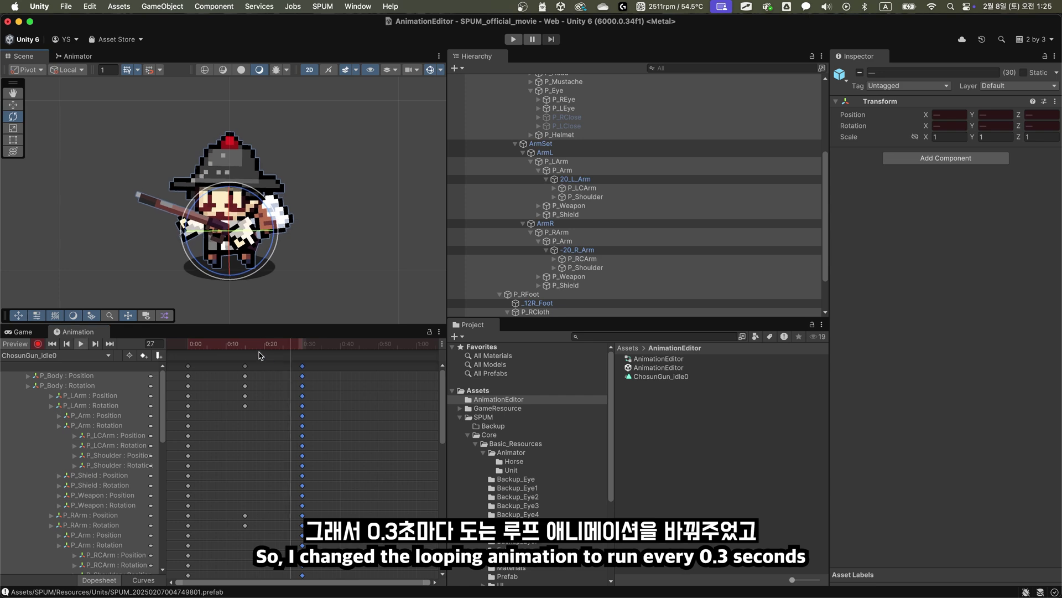
pyautogui.moveTo(172, 345); pyautogui.dragTo(245, 346)
pyautogui.scroll(5, 645, 145)
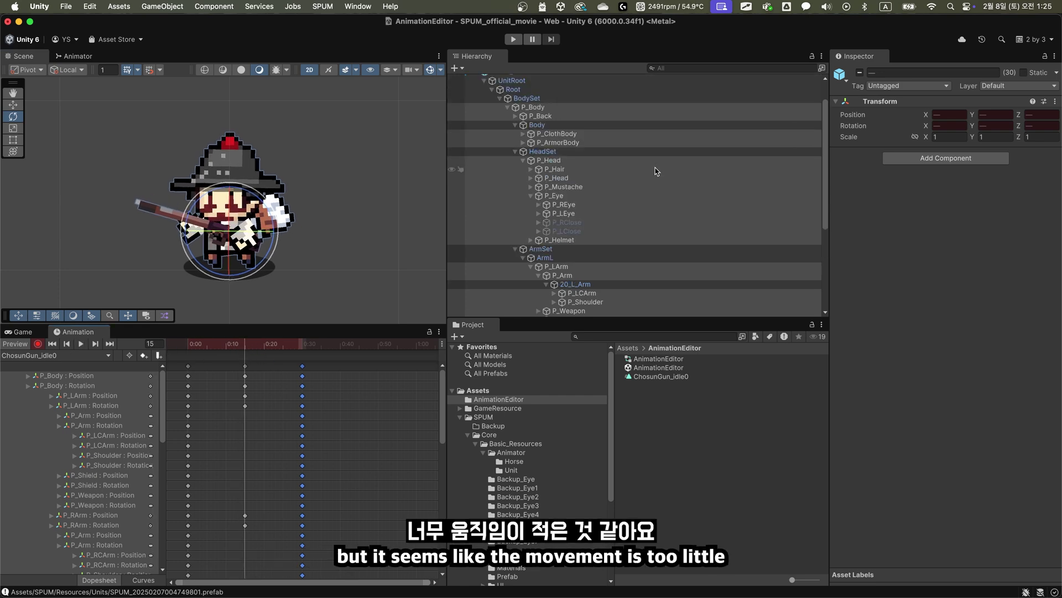
# Rotate P_Body further at frame 15 and preview the stronger sway
pyautogui.click(531, 117)
pyautogui.moveTo(290, 246); pyautogui.dragTo(365, 230, button='middle')
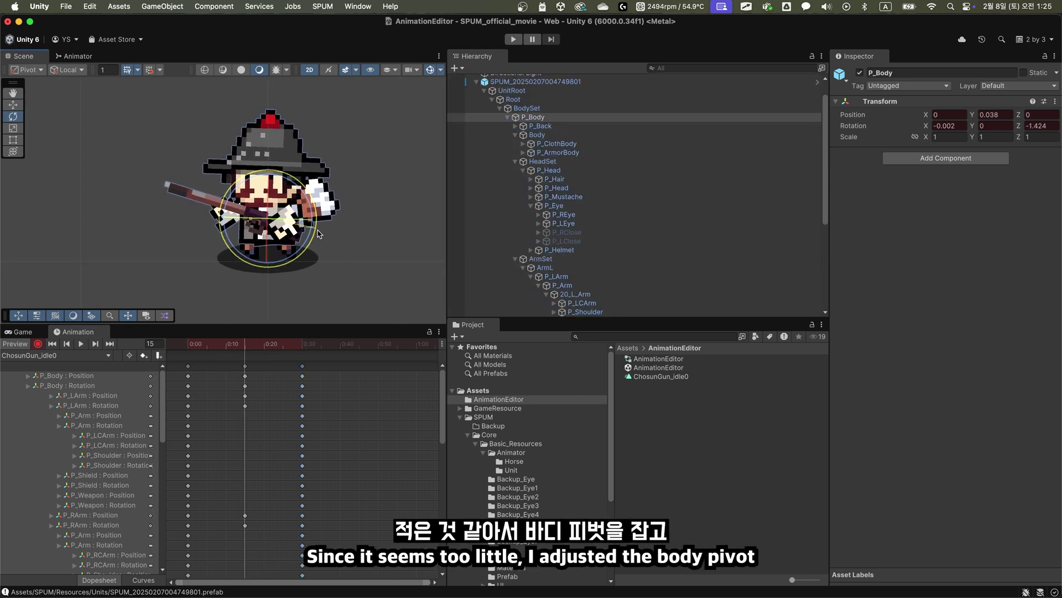
pyautogui.moveTo(317, 232); pyautogui.dragTo(320, 235)
pyautogui.press('space')
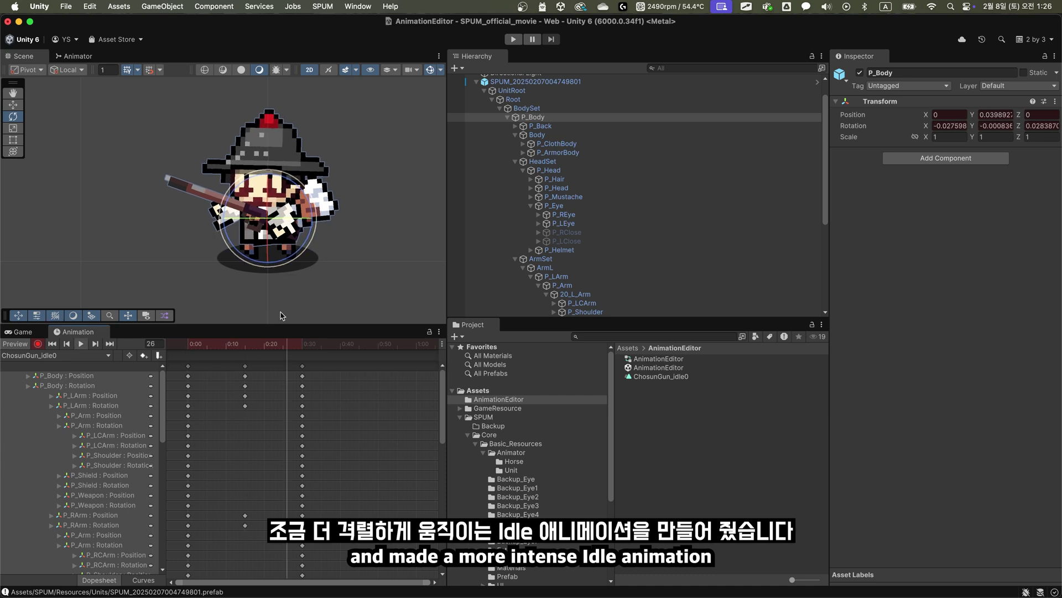
pyautogui.scroll(-2, 349, 259)
pyautogui.scroll(5, 349, 259)
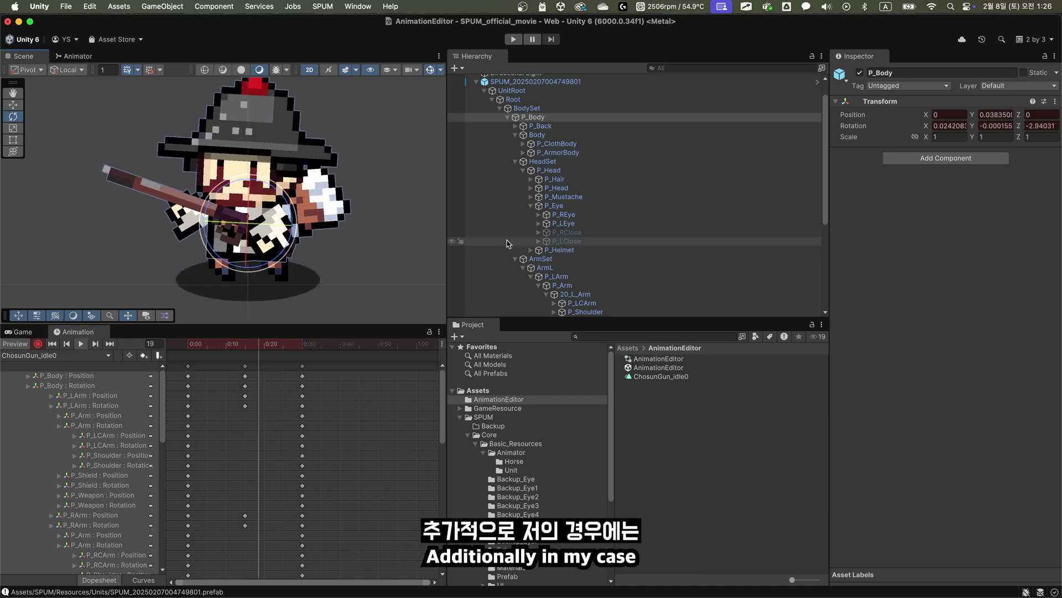
pyautogui.scroll(-5, 653, 249)
pyautogui.scroll(-3, 653, 293)
pyautogui.click(519, 313)
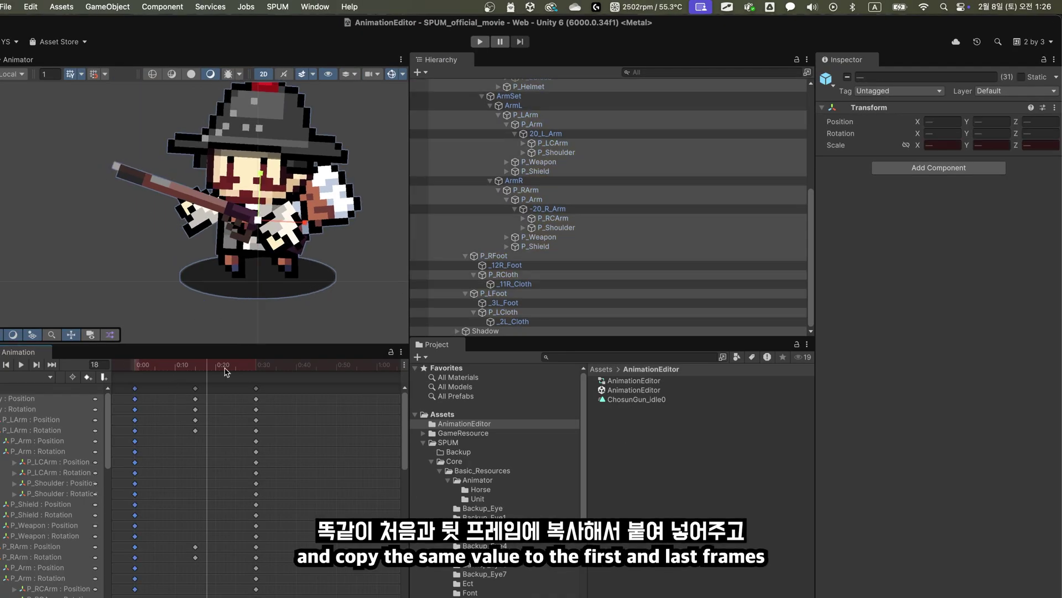
# Slightly resize the Shadow at the clip's middle frame
pyautogui.click(192, 366)
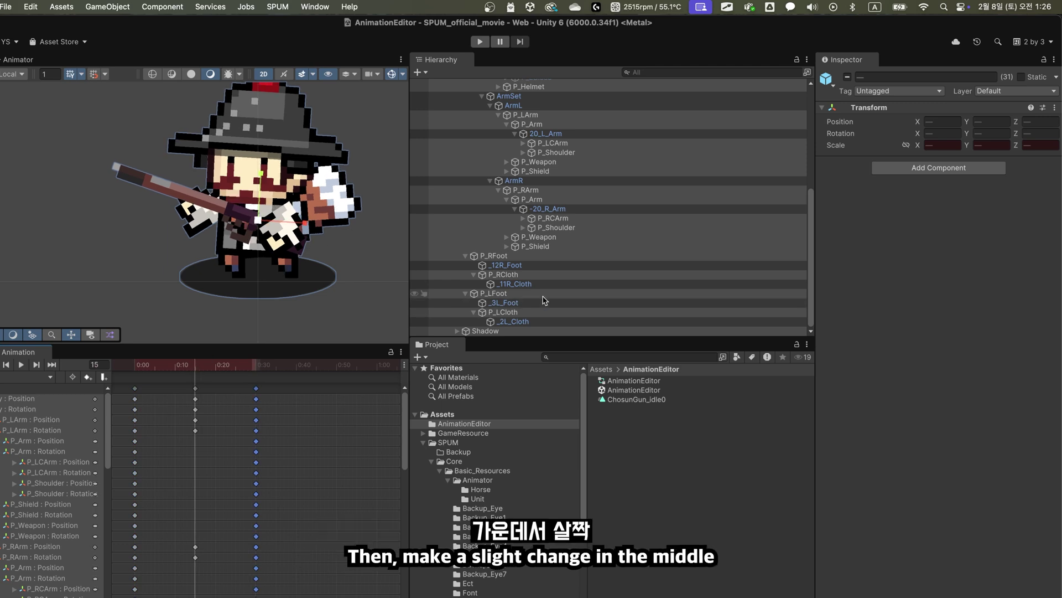
pyautogui.click(486, 331)
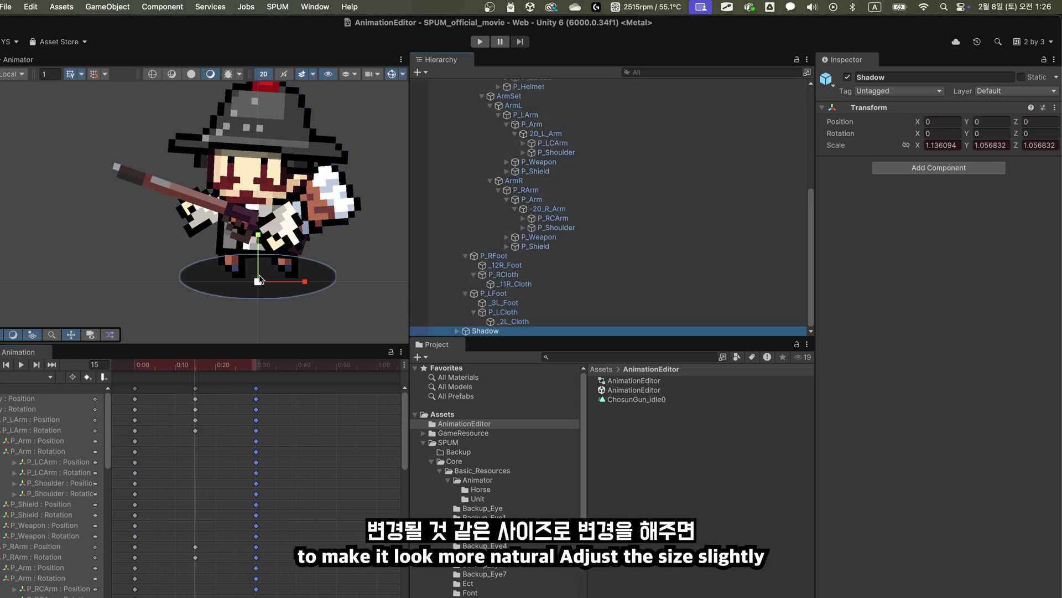
pyautogui.moveTo(257, 281); pyautogui.dragTo(257, 283)
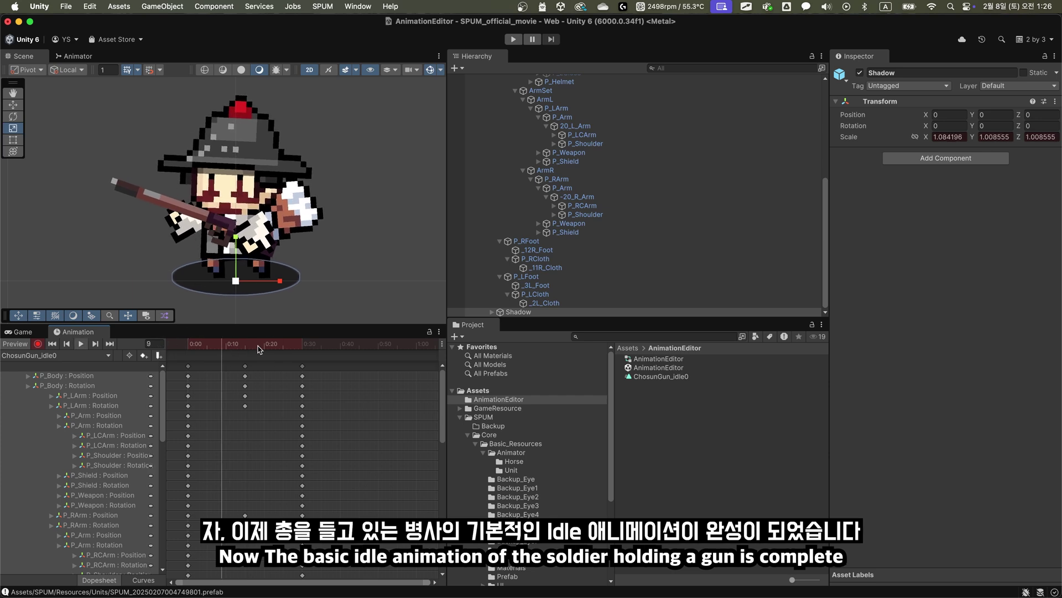
# Move the ChosunGun_idle0 clip into the Addons/KH_Chosun 0_Idle folder
pyautogui.click(676, 378)
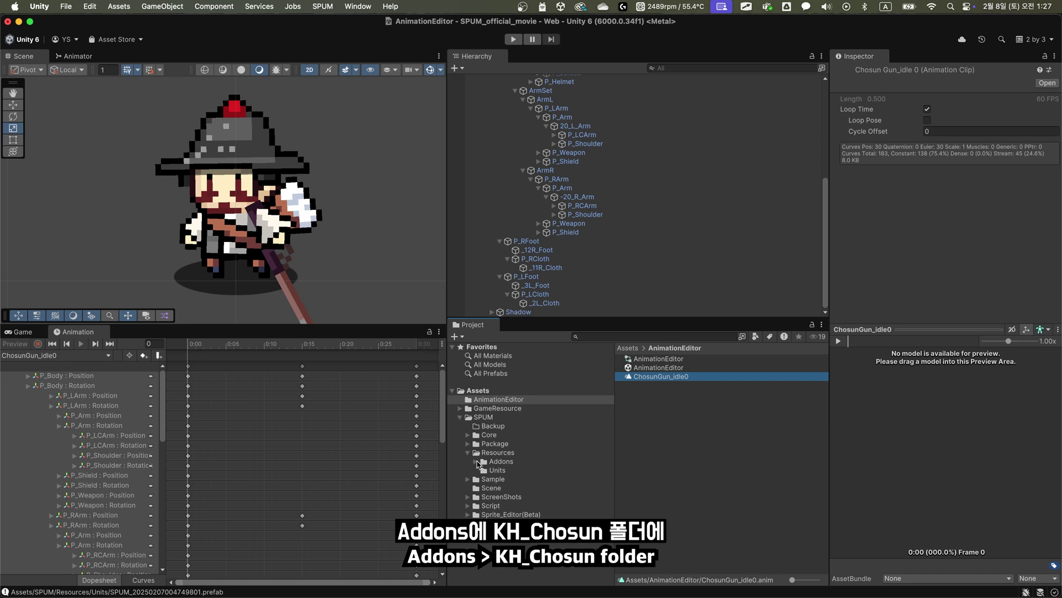
pyautogui.click(477, 462)
pyautogui.click(485, 497)
pyautogui.click(486, 506)
pyautogui.click(489, 471)
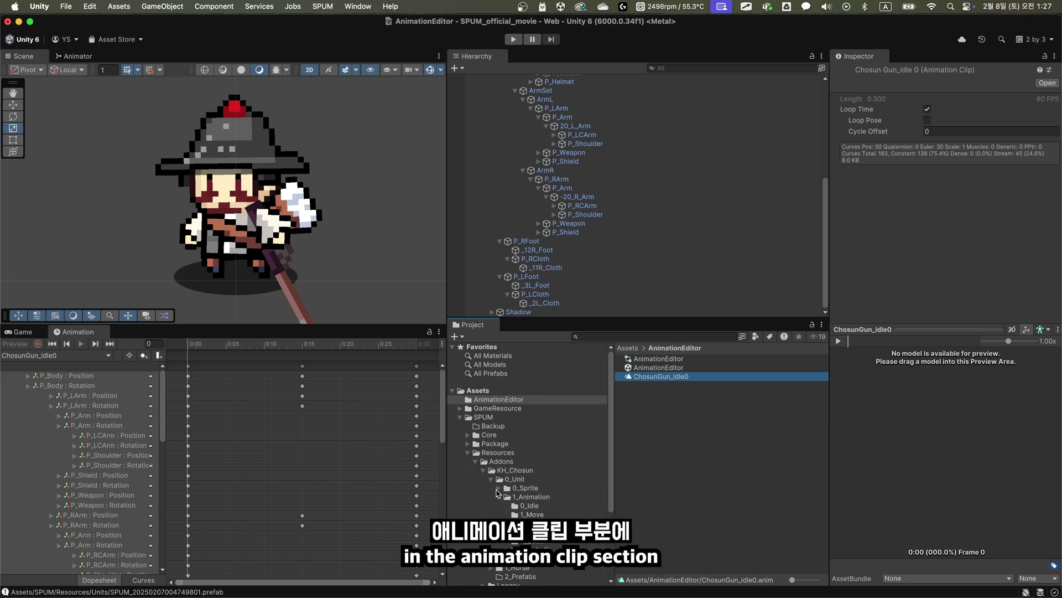
pyautogui.moveTo(553, 497)
pyautogui.mouseDown()
pyautogui.moveTo(509, 514)
pyautogui.moveTo(532, 506)
pyautogui.mouseUp()
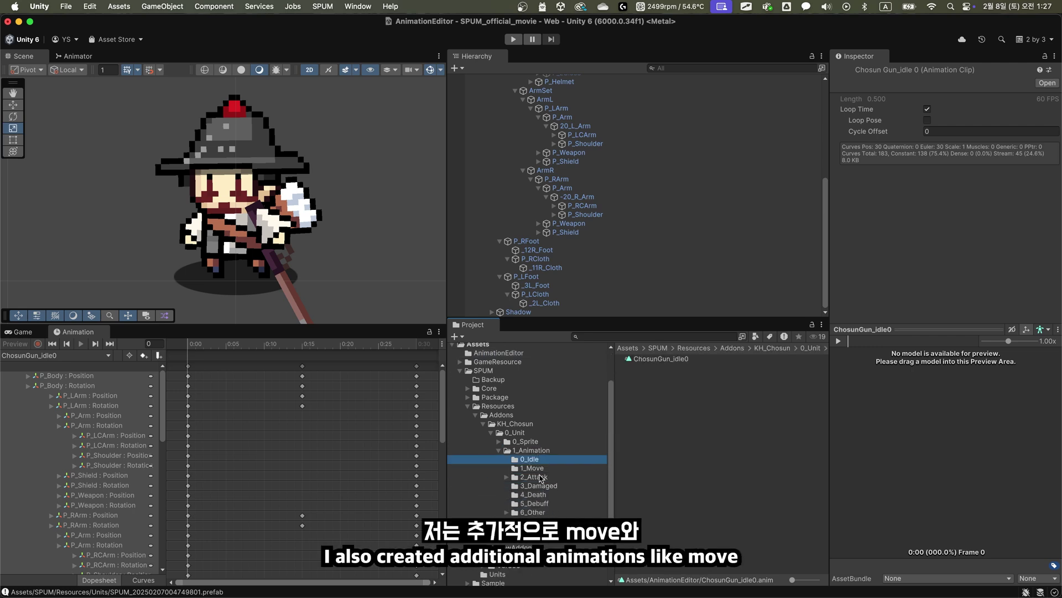
# Browse the Move, Attack, Damaged, Death, Debuff and Other folders, then collapse Resources
pyautogui.click(536, 469)
pyautogui.click(535, 477)
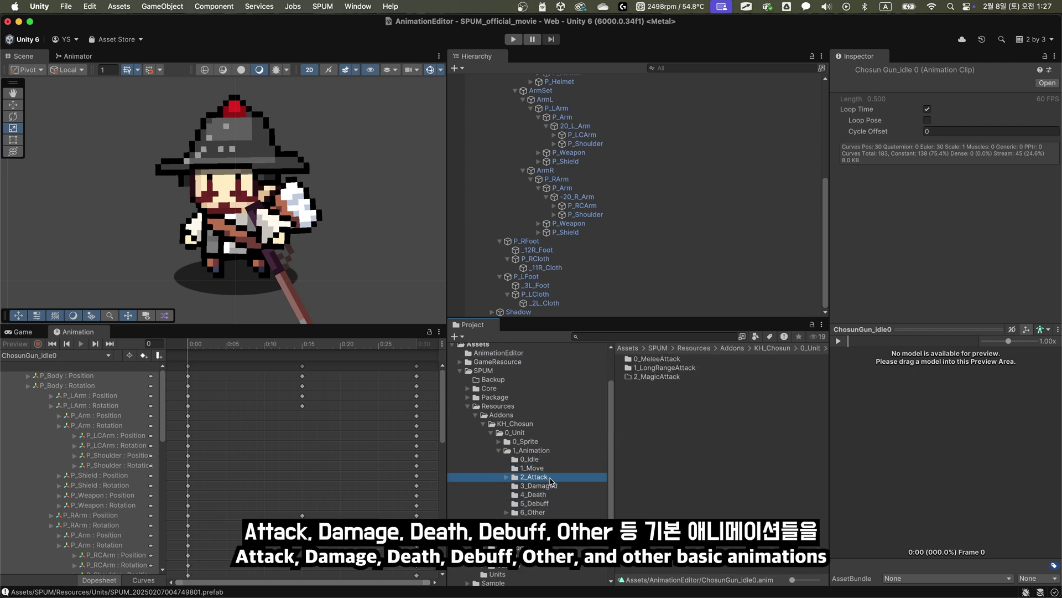
pyautogui.click(550, 486)
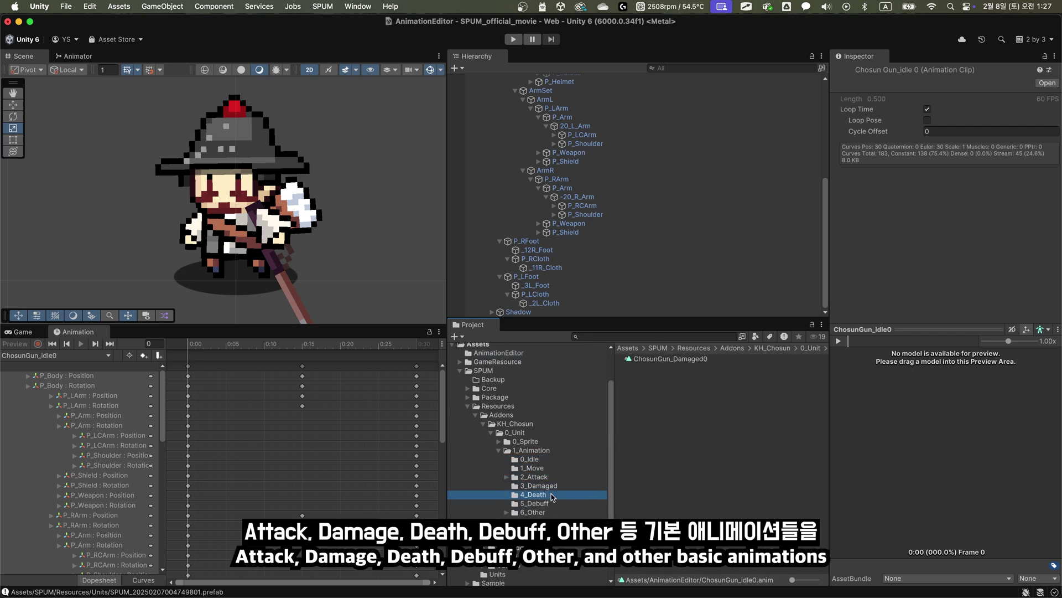
pyautogui.click(549, 505)
pyautogui.click(550, 513)
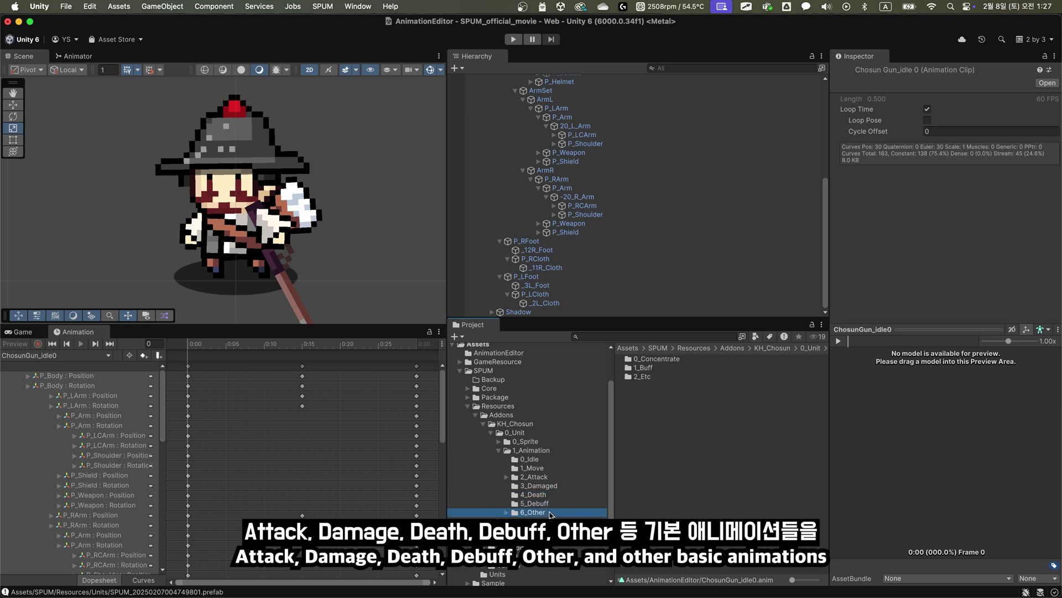
pyautogui.moveTo(341, 325); pyautogui.dragTo(340, 352)
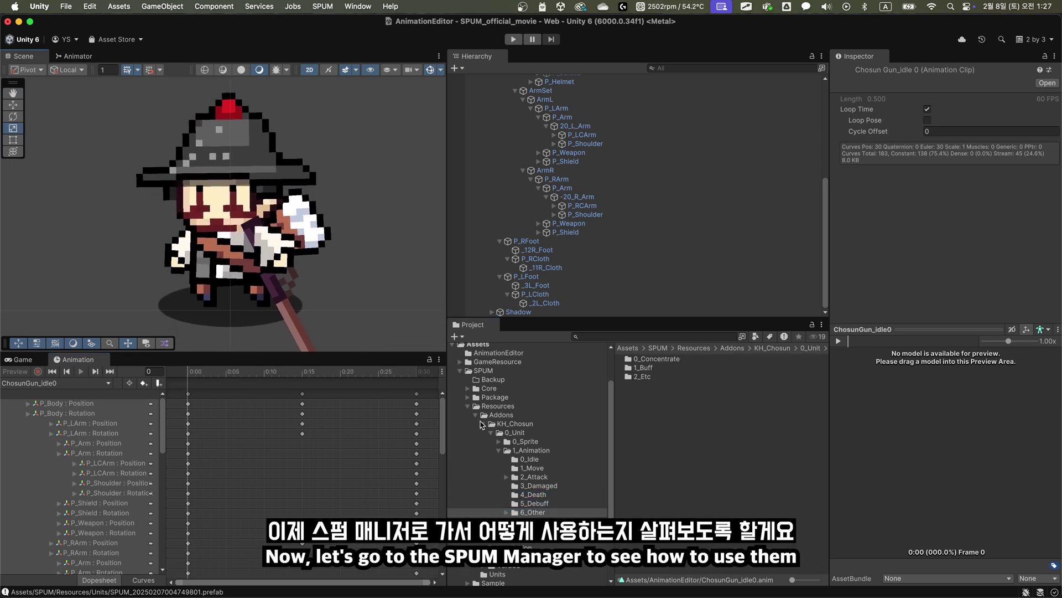
pyautogui.click(476, 405)
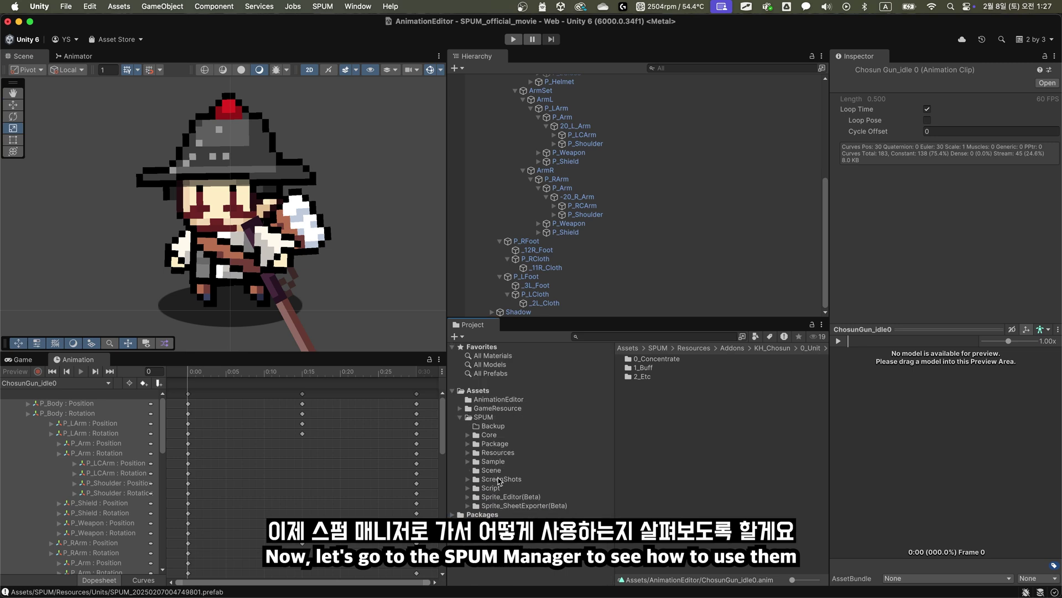
# Open SPUM_Scene, regenerate package data, play, load the gun soldier, and list its Idle clips
pyautogui.click(492, 469)
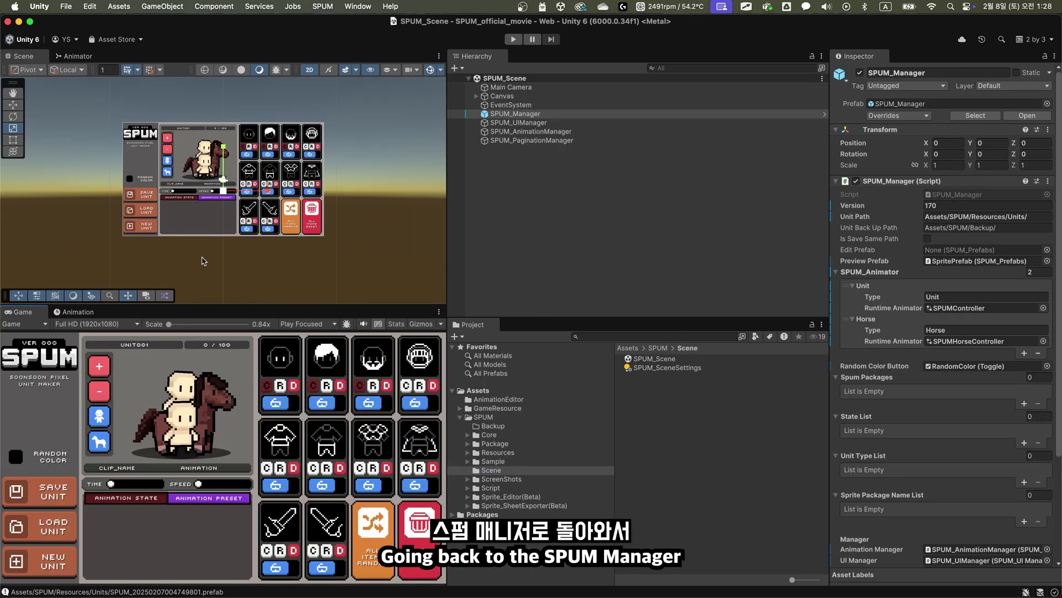
pyautogui.scroll(-5, 954, 332)
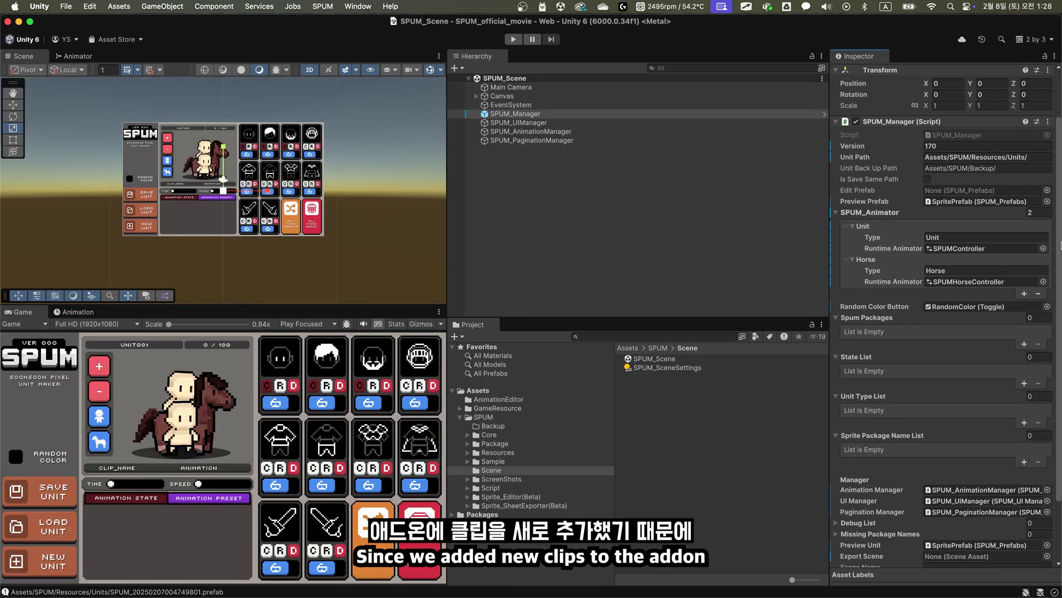
pyautogui.scroll(-5, 954, 332)
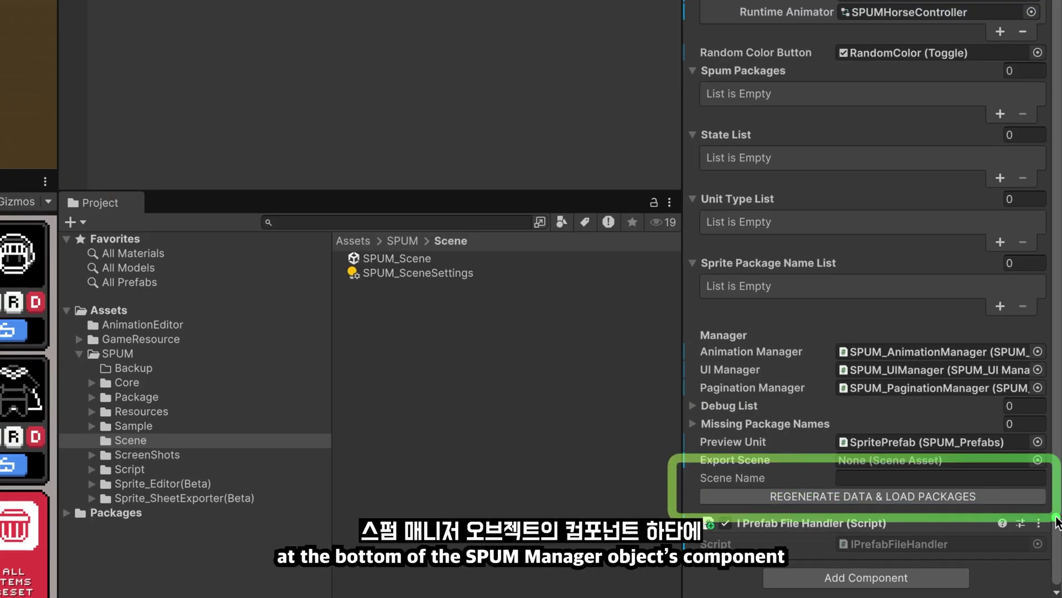
pyautogui.click(882, 496)
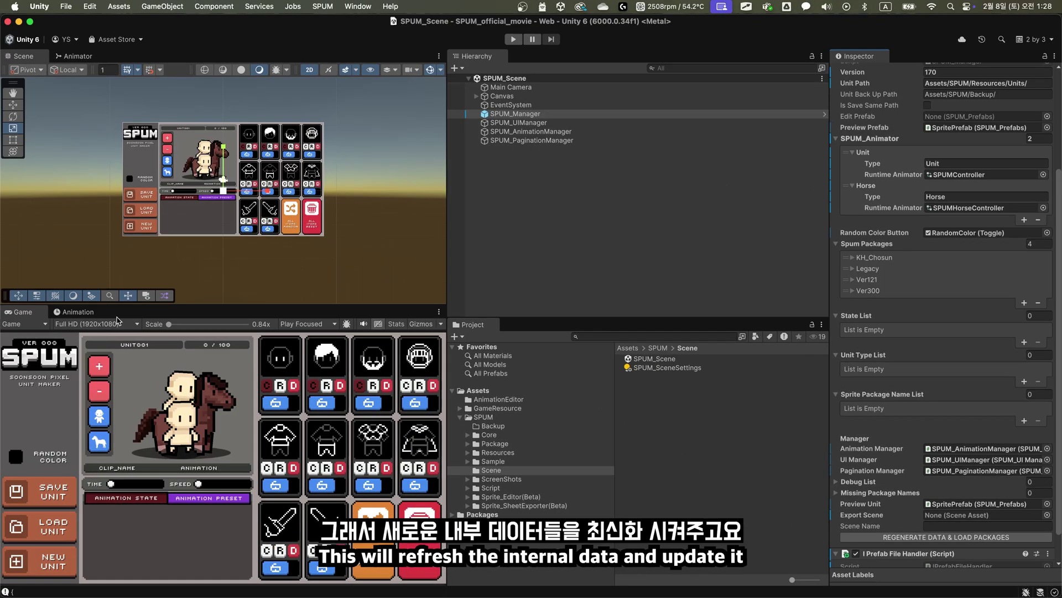
pyautogui.click(514, 38)
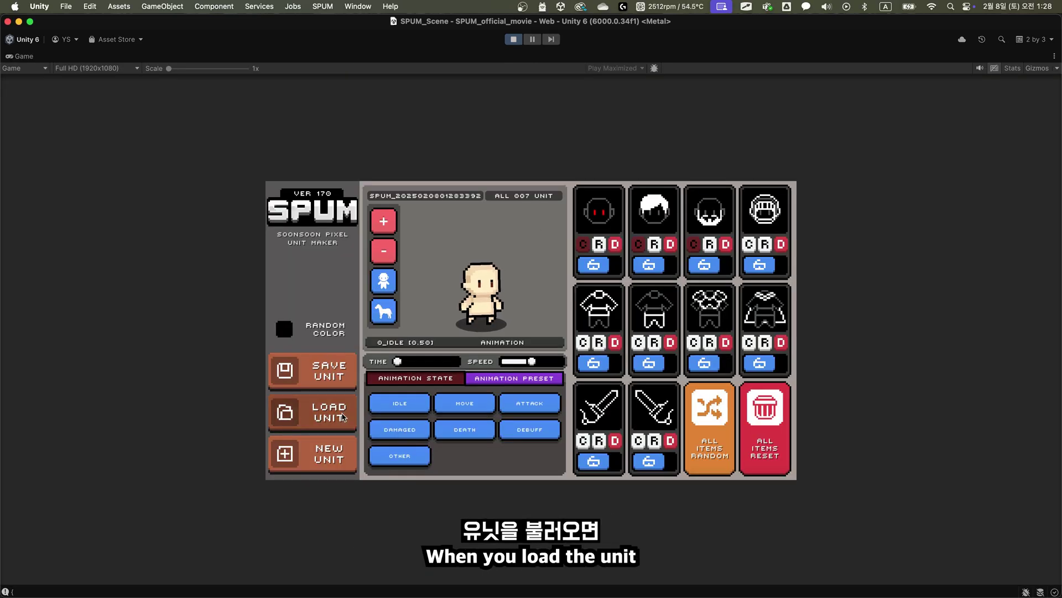
pyautogui.click(329, 413)
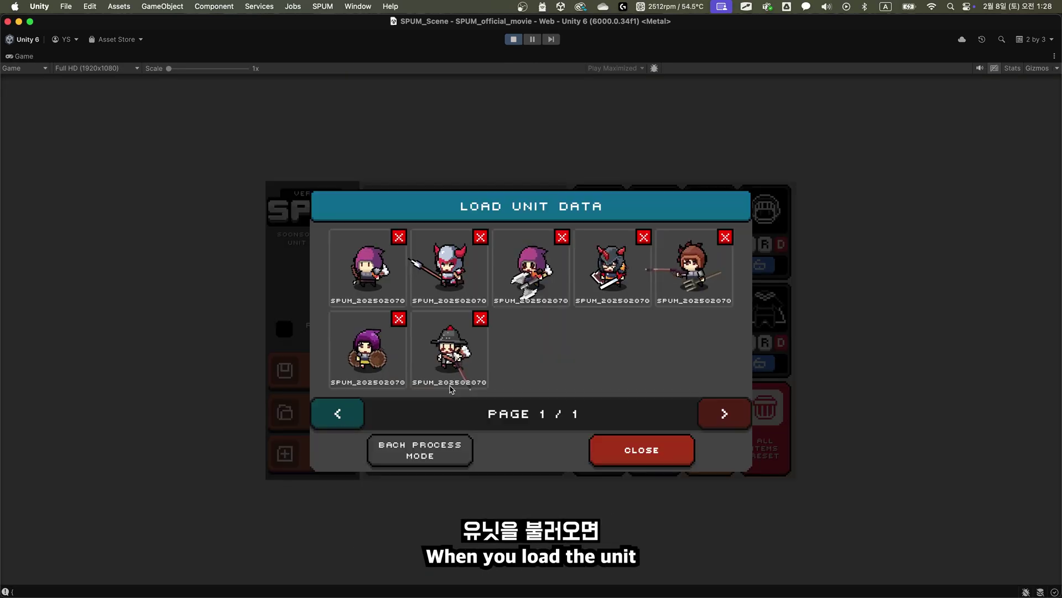
pyautogui.click(432, 398)
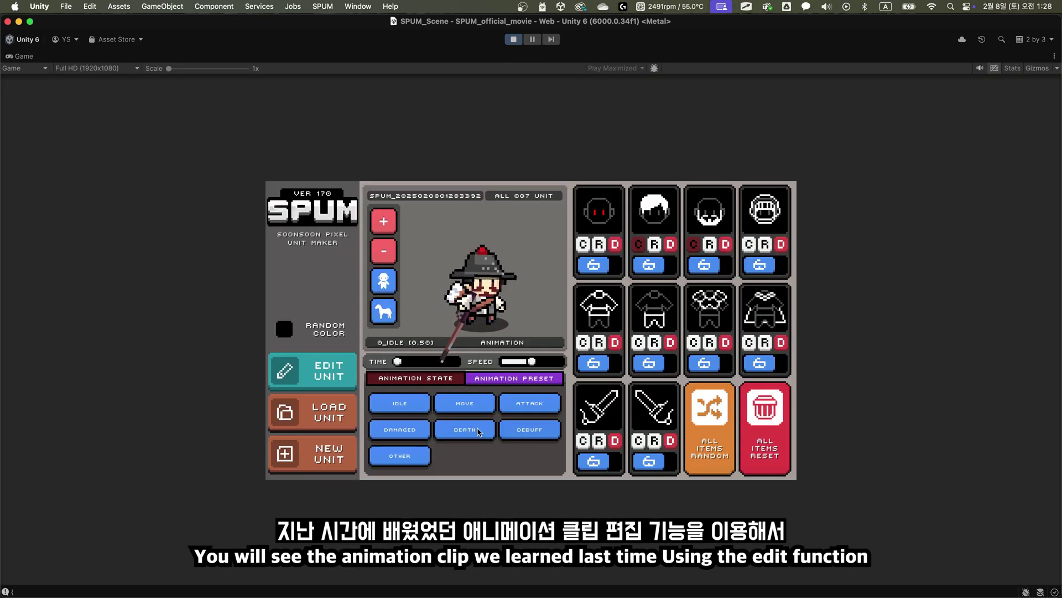
pyautogui.click(383, 407)
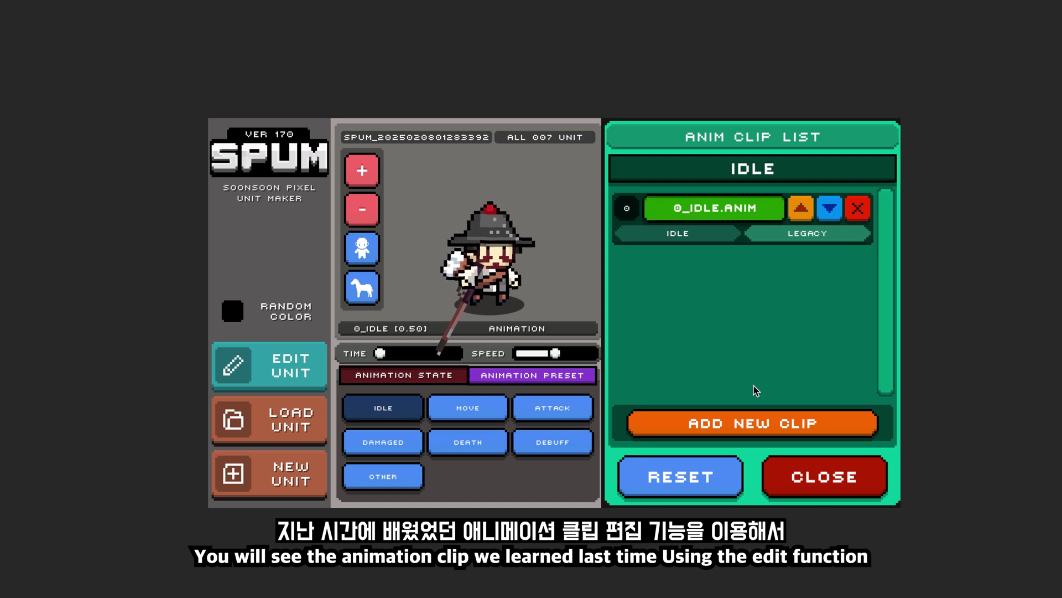
# Add CHOSUNGUN_IDLE0 as the soldier's Idle clip and bring up the Idle and Move lists
pyautogui.click(789, 425)
pyautogui.click(790, 264)
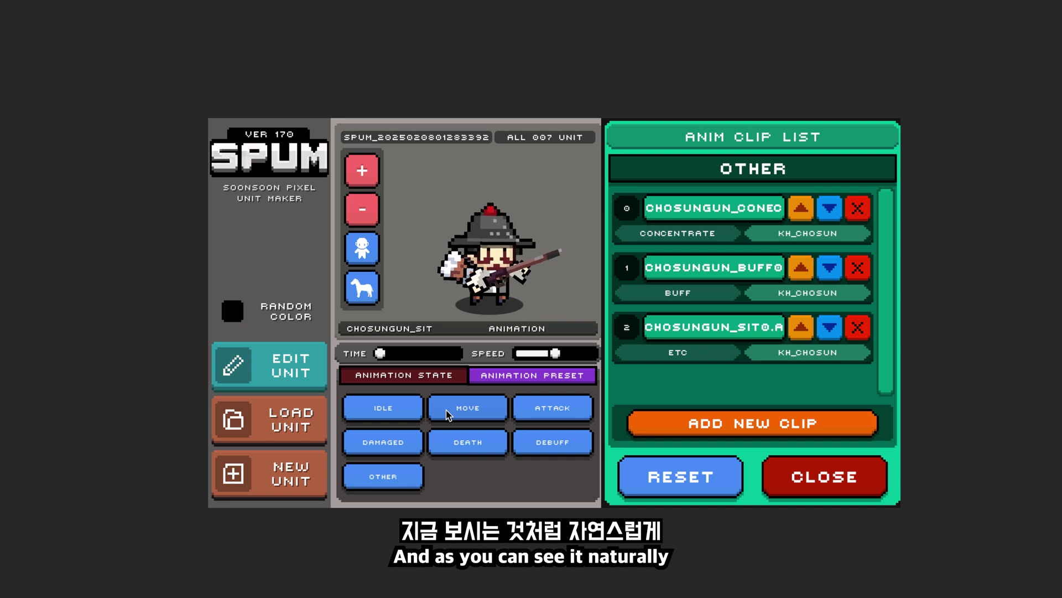
pyautogui.click(383, 408)
pyautogui.click(467, 407)
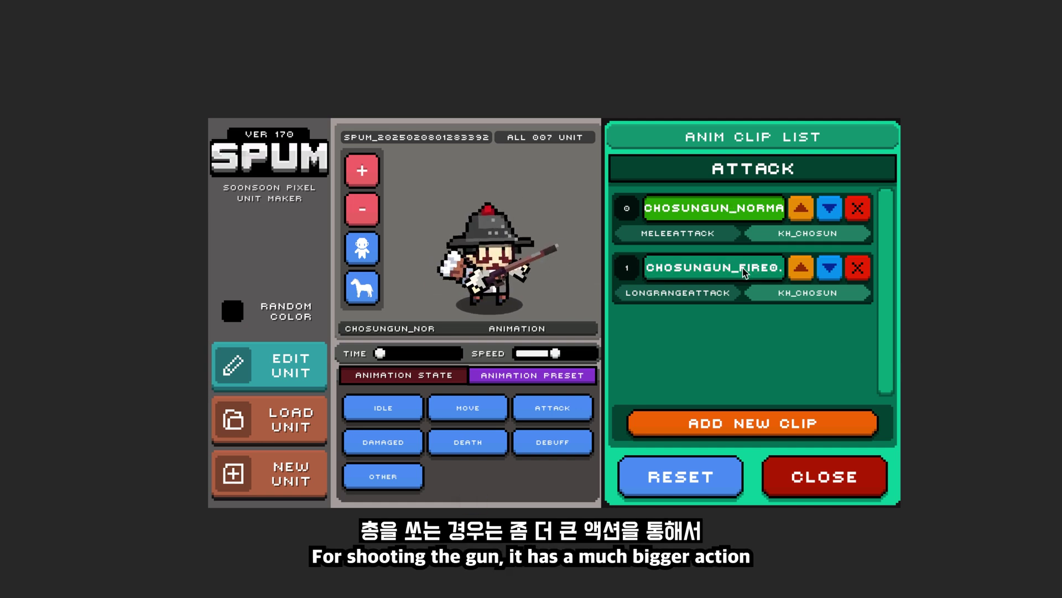
# Preview the CHOSUNGUN_FIRE0 attack, CHOSUNGUN_SIT0 and buff clips via the Death and Debuff lists
pyautogui.click(716, 267)
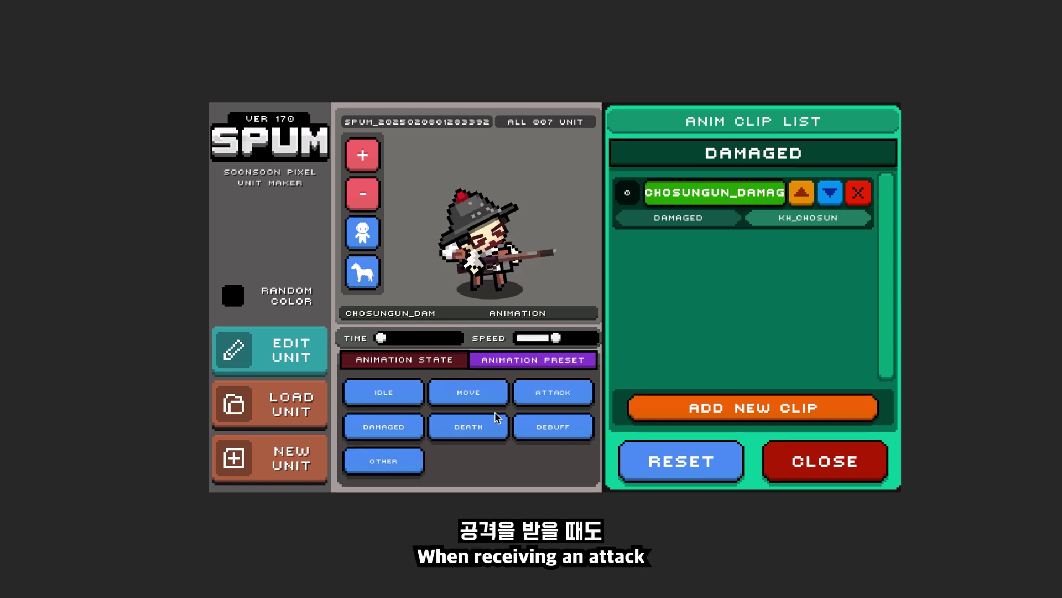
pyautogui.click(469, 426)
pyautogui.click(553, 426)
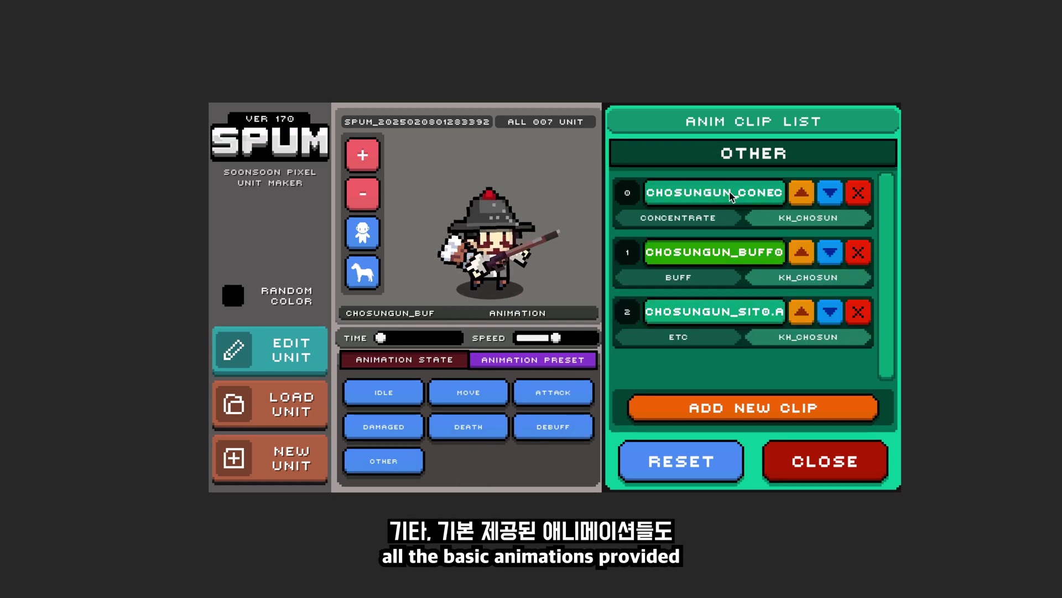
pyautogui.click(734, 313)
pyautogui.click(746, 254)
# Preview the concentrate clip, then the Move state's run and move clips
pyautogui.click(716, 191)
pyautogui.click(476, 396)
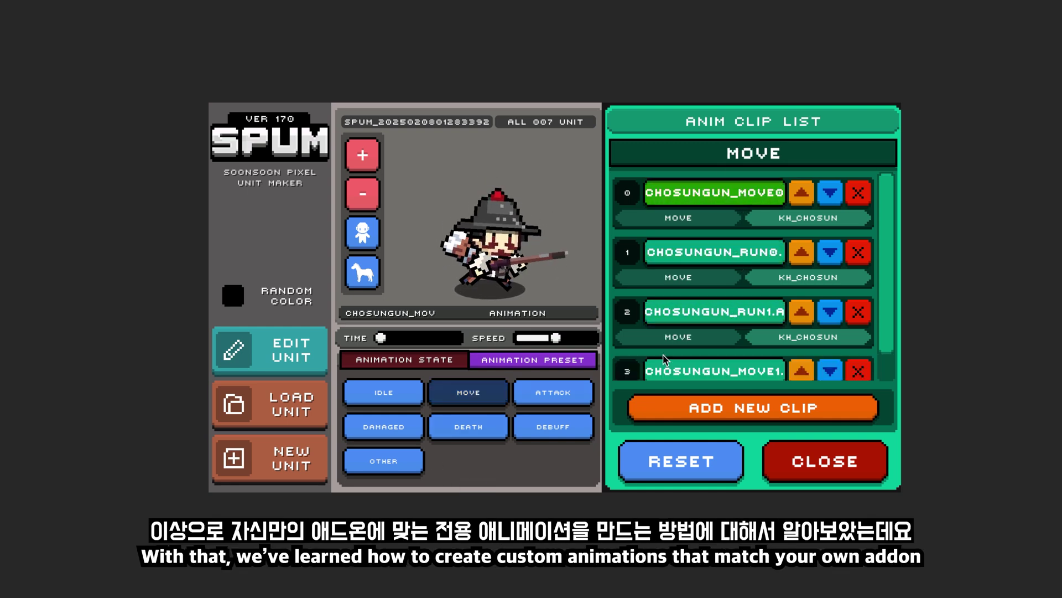
pyautogui.click(726, 254)
pyautogui.click(726, 313)
pyautogui.click(726, 370)
# Cycle repeatedly through the Idle, Move, Attack, Damaged, Death, Debuff and Other animation previews
pyautogui.click(553, 426)
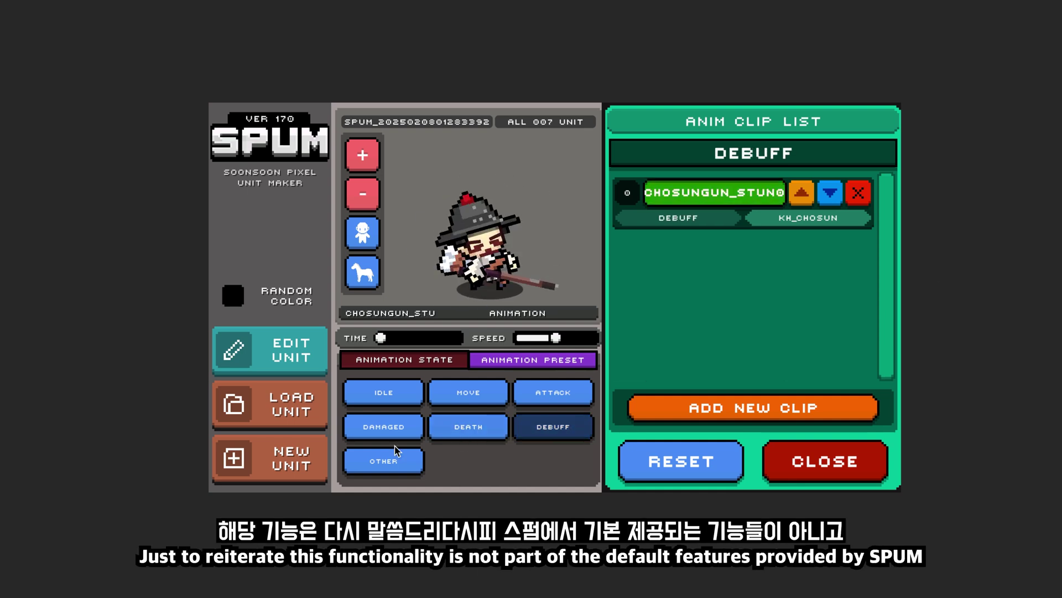
pyautogui.click(384, 460)
pyautogui.click(384, 392)
pyautogui.click(469, 391)
pyautogui.click(553, 391)
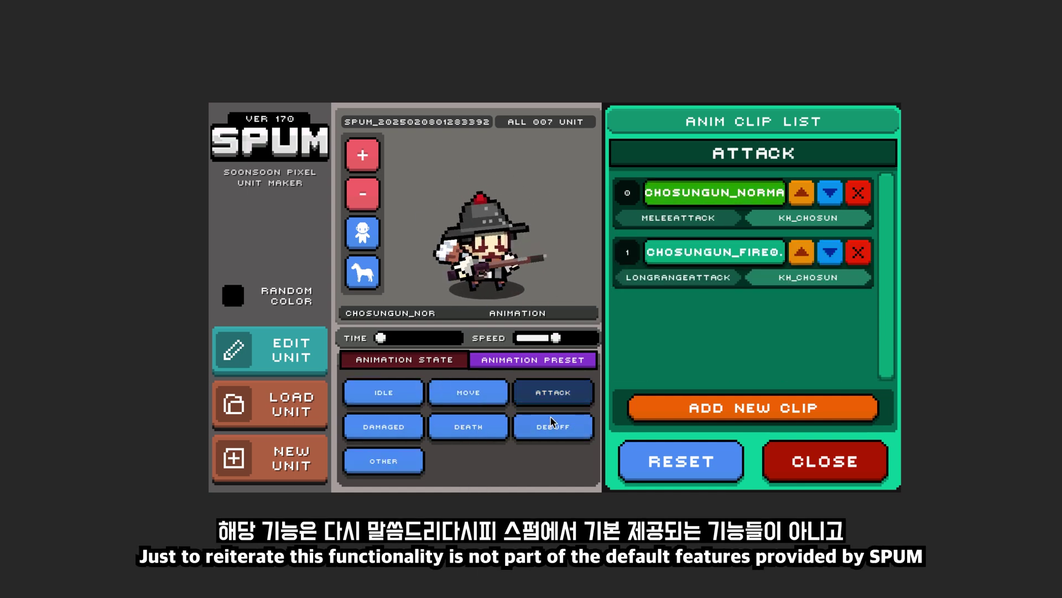
pyautogui.click(548, 427)
pyautogui.click(468, 426)
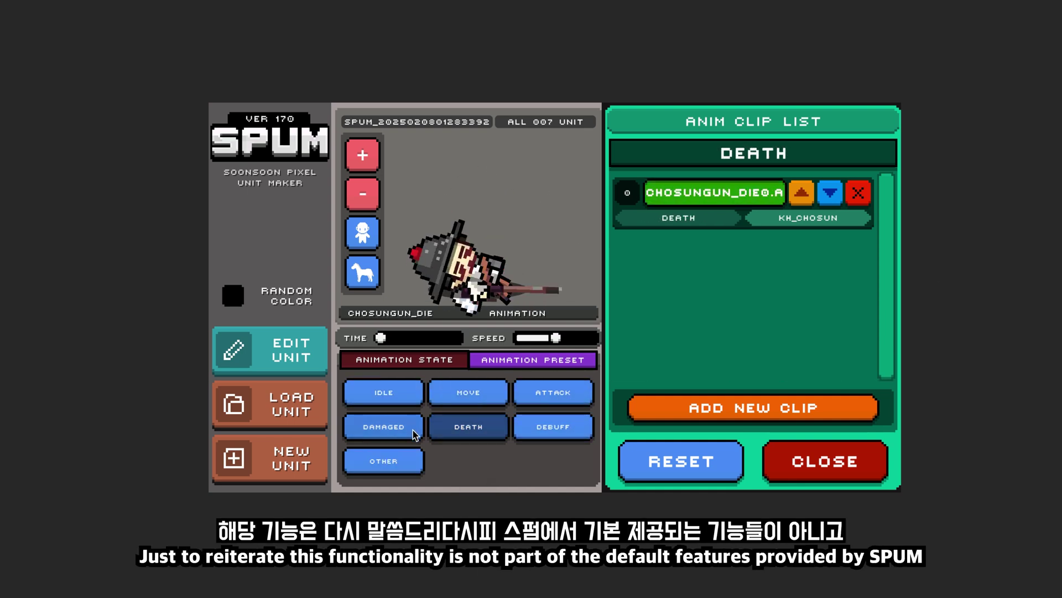
pyautogui.click(384, 425)
pyautogui.click(398, 461)
pyautogui.click(468, 425)
pyautogui.click(553, 426)
pyautogui.click(554, 392)
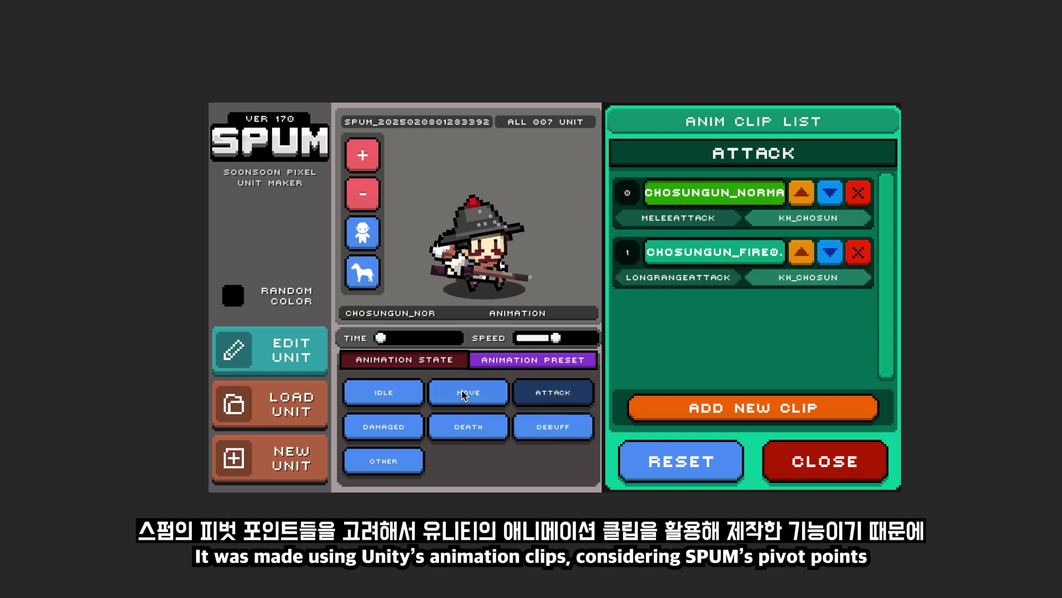
pyautogui.click(468, 392)
pyautogui.click(384, 426)
pyautogui.click(468, 426)
pyautogui.click(383, 461)
pyautogui.click(399, 423)
pyautogui.click(468, 392)
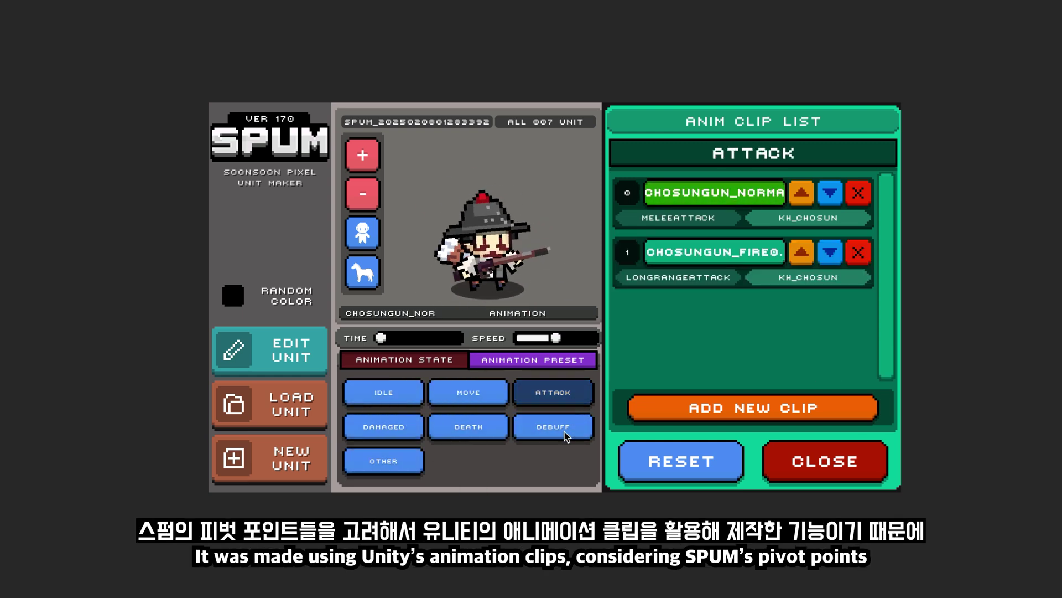
pyautogui.click(553, 392)
pyautogui.click(553, 426)
pyautogui.click(469, 426)
pyautogui.click(384, 426)
pyautogui.click(383, 461)
pyautogui.click(383, 392)
pyautogui.click(468, 392)
pyautogui.click(553, 392)
pyautogui.click(468, 426)
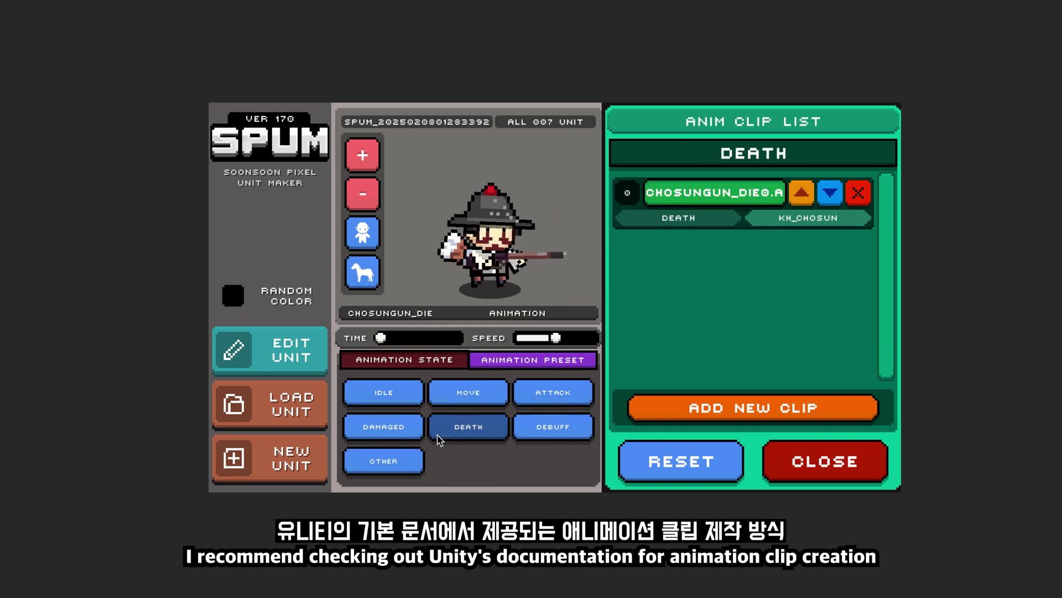
pyautogui.click(384, 426)
pyautogui.click(384, 461)
pyautogui.click(384, 391)
pyautogui.click(468, 391)
pyautogui.click(553, 392)
pyautogui.click(553, 426)
pyautogui.click(468, 426)
pyautogui.click(384, 427)
pyautogui.click(384, 461)
pyautogui.click(469, 426)
pyautogui.click(554, 426)
pyautogui.click(553, 392)
pyautogui.click(468, 426)
pyautogui.click(384, 392)
pyautogui.click(383, 426)
pyautogui.click(468, 426)
# Finish on the Attack clip list and preview the CHOSUNGUN_FIRE0 clip
pyautogui.click(553, 393)
pyautogui.click(468, 392)
pyautogui.click(553, 392)
pyautogui.click(714, 252)
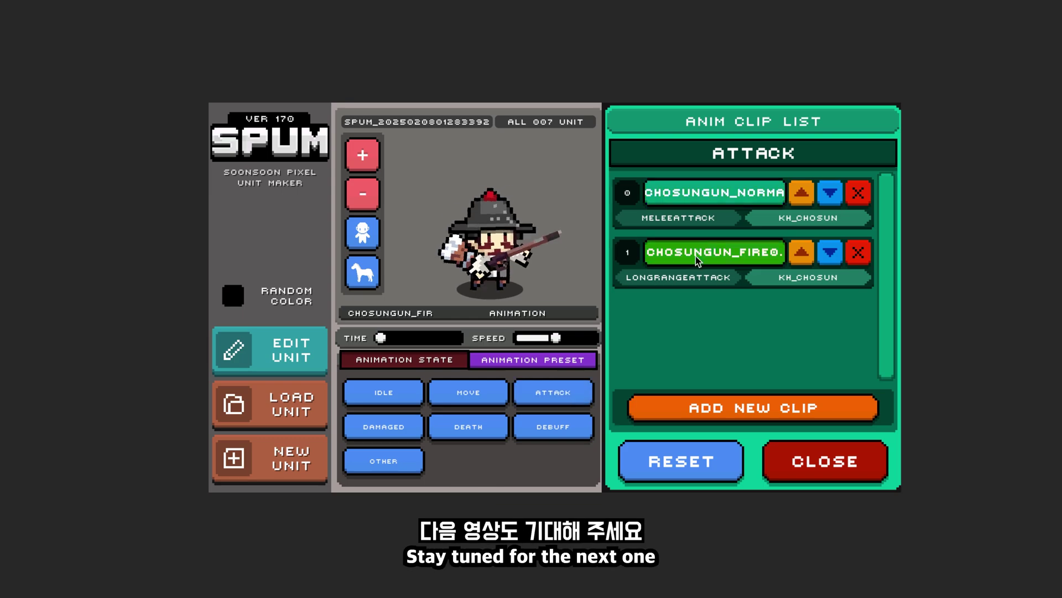